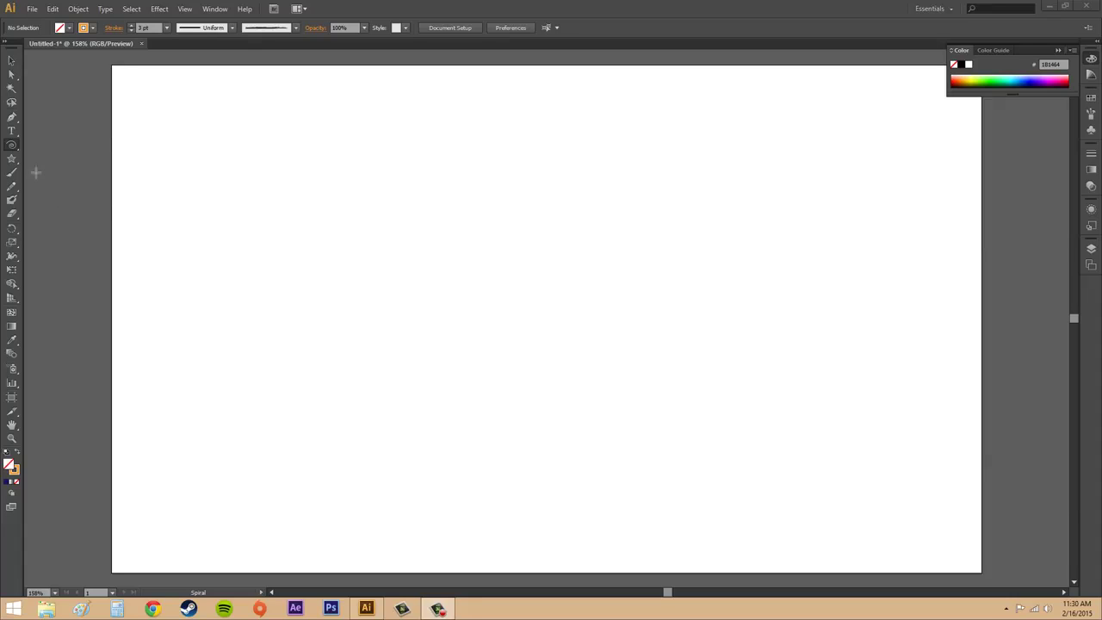
- Draw a rectangular grid about 452 by 295 px in the middle of the artboard and delete it
{"action": "left_click_drag", "start_coordinate": [12, 146], "coordinate": [87, 181]}
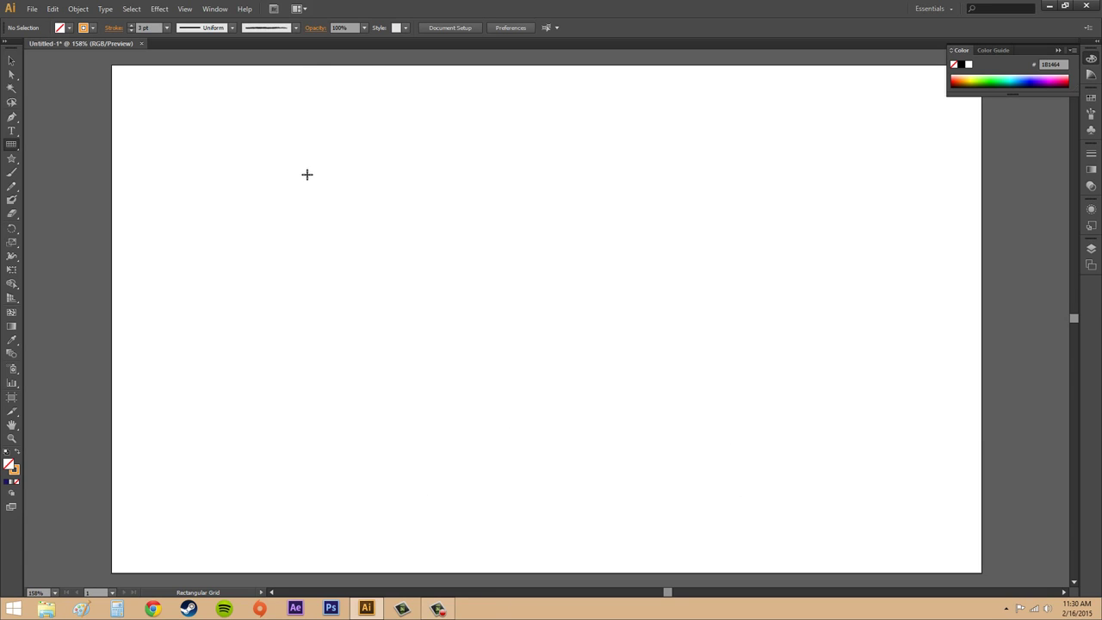
{"action": "mouse_move", "coordinate": [313, 180]}
{"action": "left_mouse_down"}
{"action": "mouse_move", "coordinate": [407, 299]}
{"action": "mouse_move", "coordinate": [804, 439]}
{"action": "mouse_move", "coordinate": [724, 448]}
{"action": "left_mouse_up"}
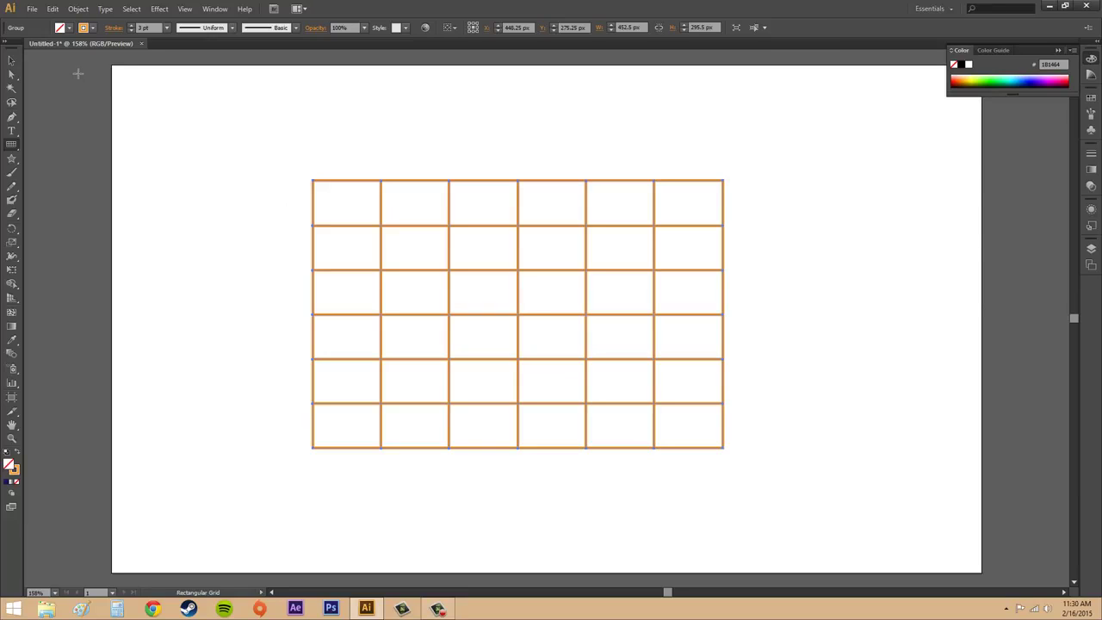
{"action": "key", "text": "Delete"}
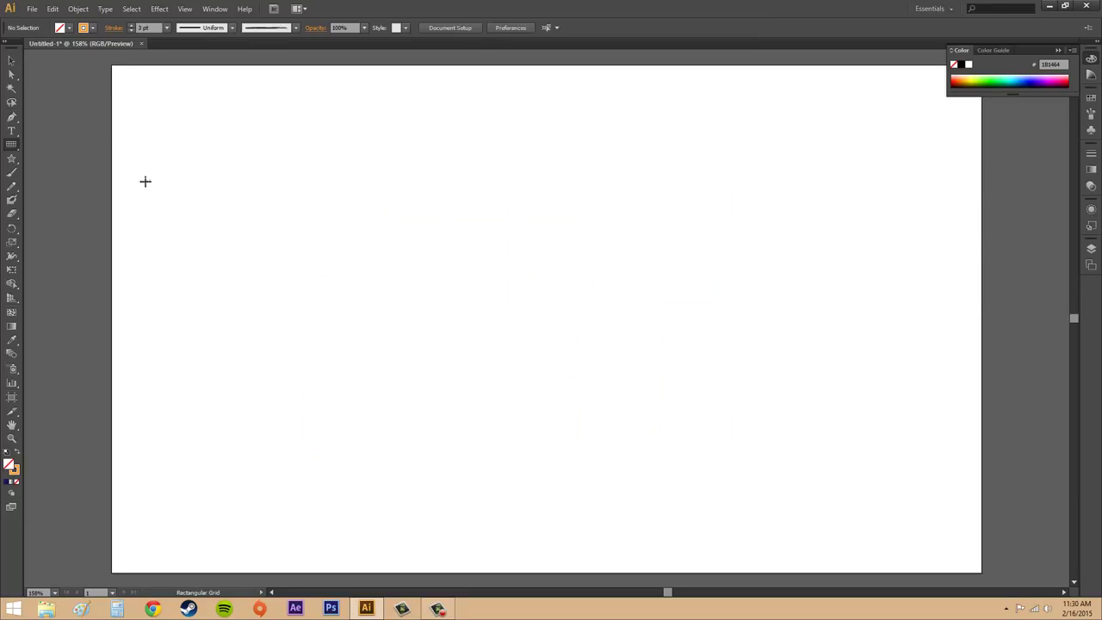
- Set the stroke colour to the black swatch, leaving the swatch's own definition unedited
{"action": "left_click", "coordinate": [92, 29]}
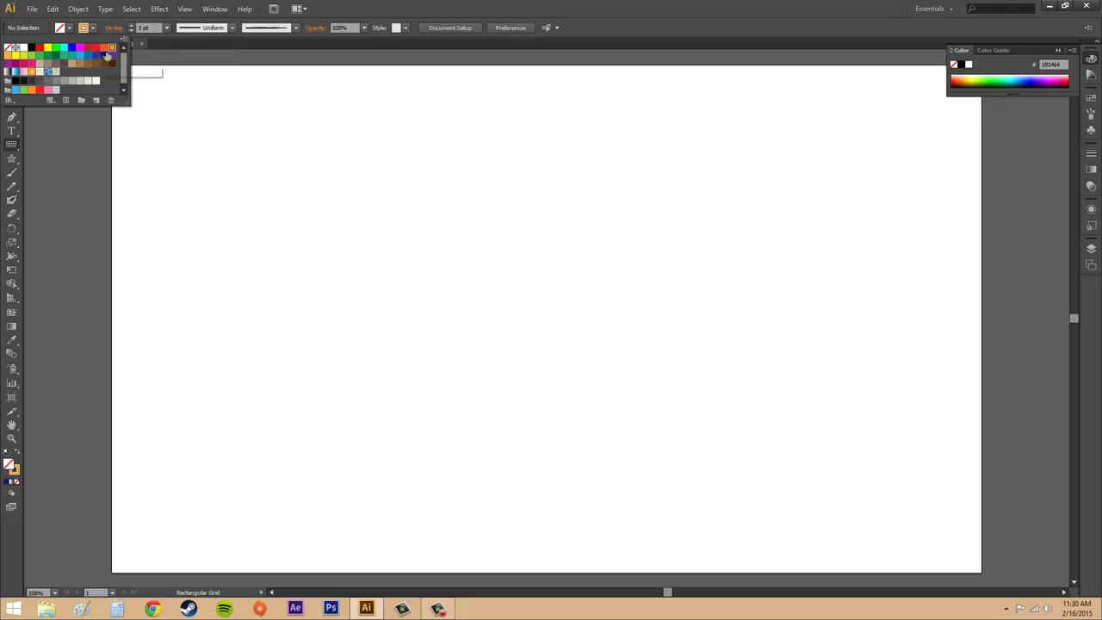
{"action": "left_click", "coordinate": [31, 47]}
{"action": "double_click", "coordinate": [99, 34]}
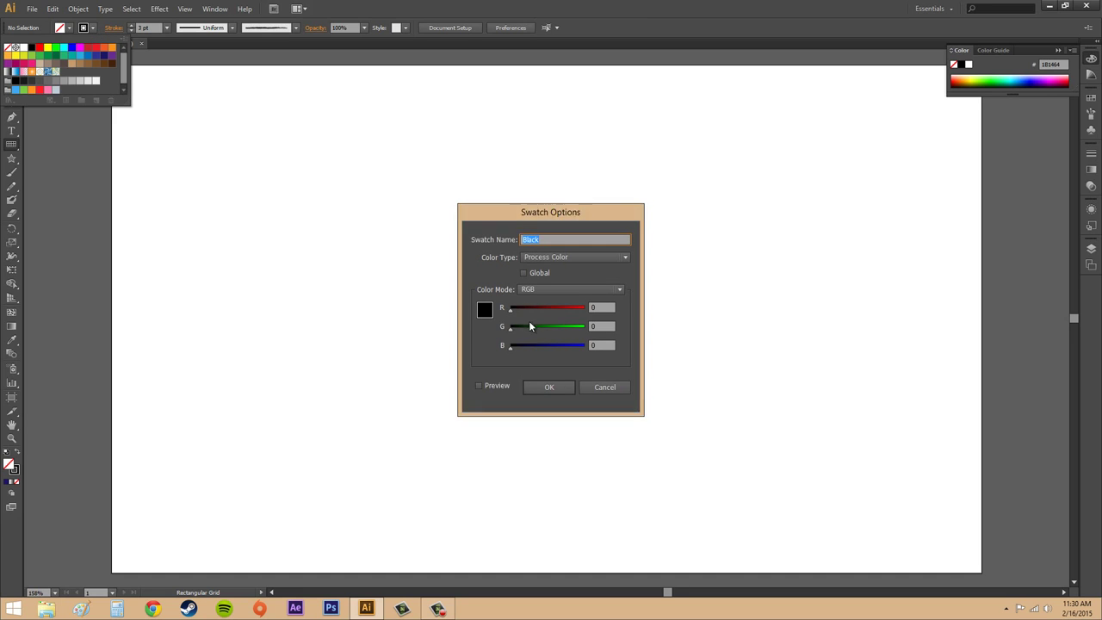
{"action": "left_click", "coordinate": [604, 386]}
{"action": "left_click", "coordinate": [258, 128]}
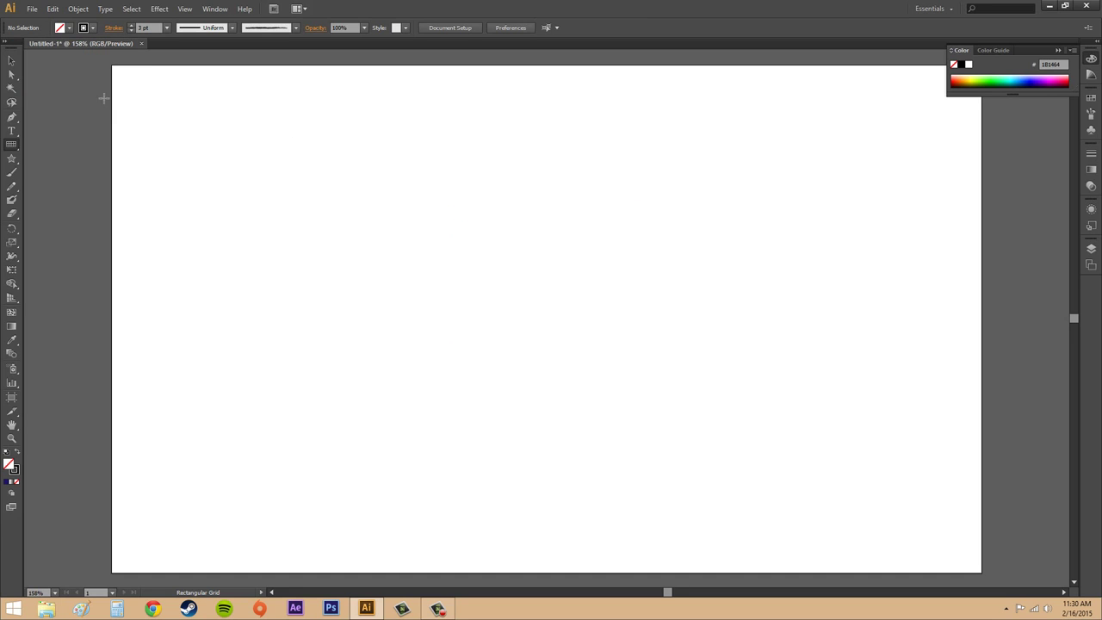
- Create a rectangular grid at the default size with 3 horizontal and 10 vertical dividers
{"action": "left_click", "coordinate": [10, 146]}
{"action": "left_click", "coordinate": [527, 315]}
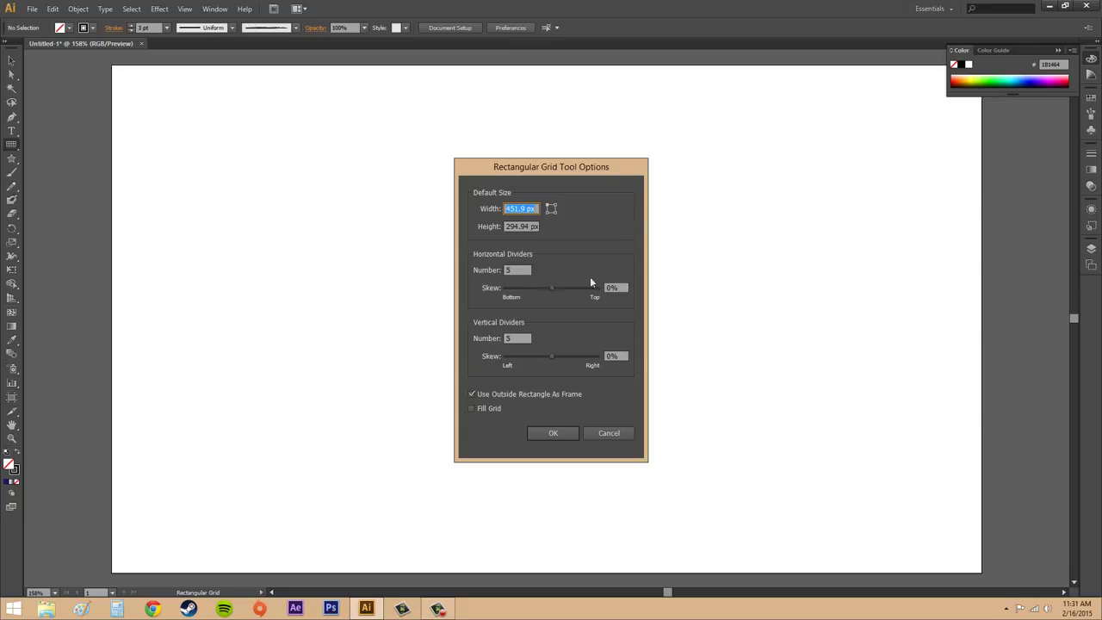
{"action": "left_click", "coordinate": [516, 269]}
{"action": "left_click", "coordinate": [497, 268]}
{"action": "left_click", "coordinate": [516, 338]}
{"action": "type", "text": "10"}
{"action": "left_click", "coordinate": [549, 435]}
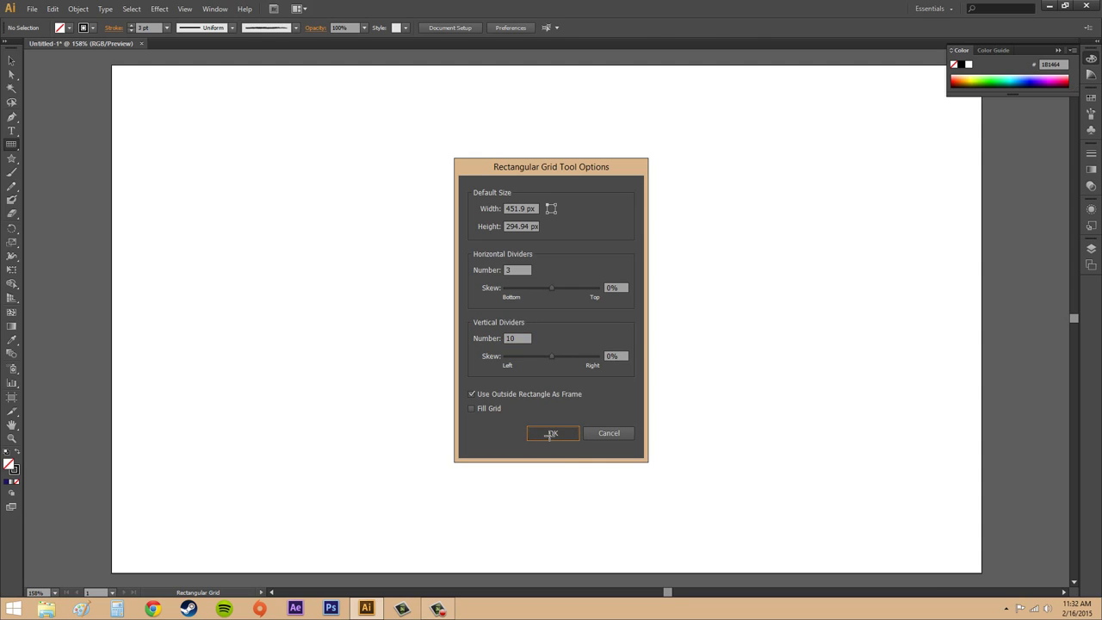
- Move the grid up to the middle of the artboard and deselect it
{"action": "key", "text": "v"}
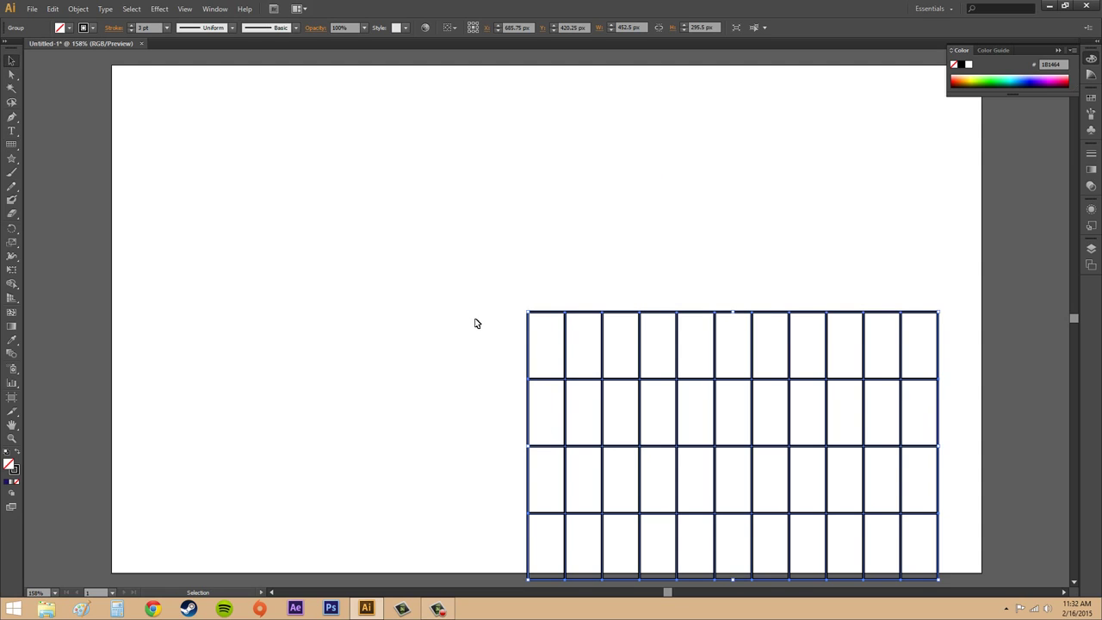
{"action": "left_click", "coordinate": [538, 337]}
{"action": "left_click", "coordinate": [568, 314]}
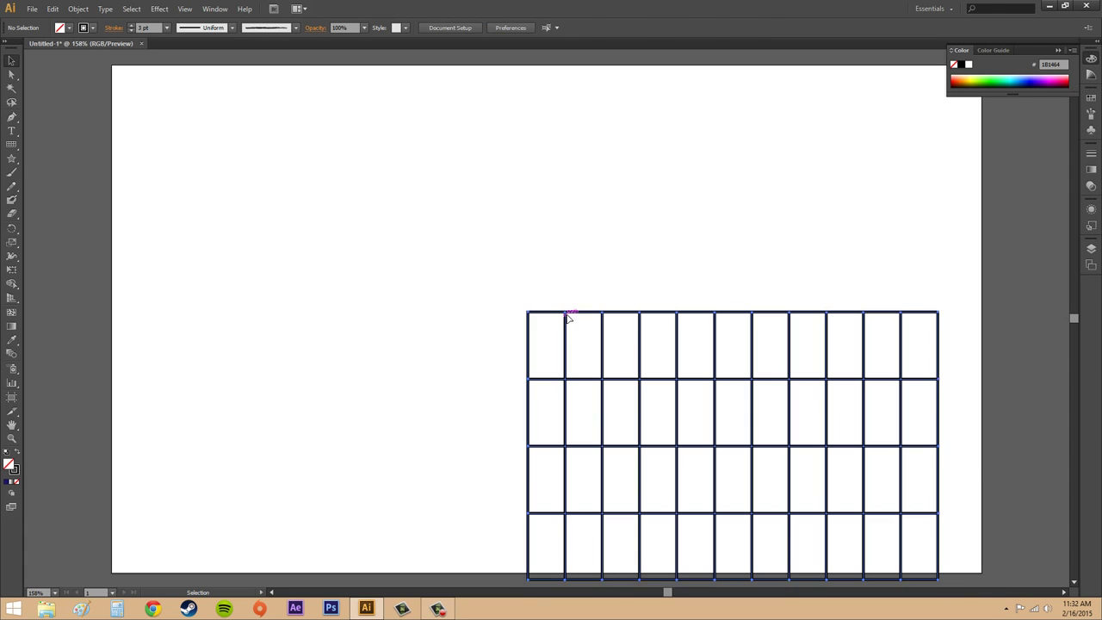
{"action": "left_click_drag", "start_coordinate": [581, 315], "coordinate": [385, 184]}
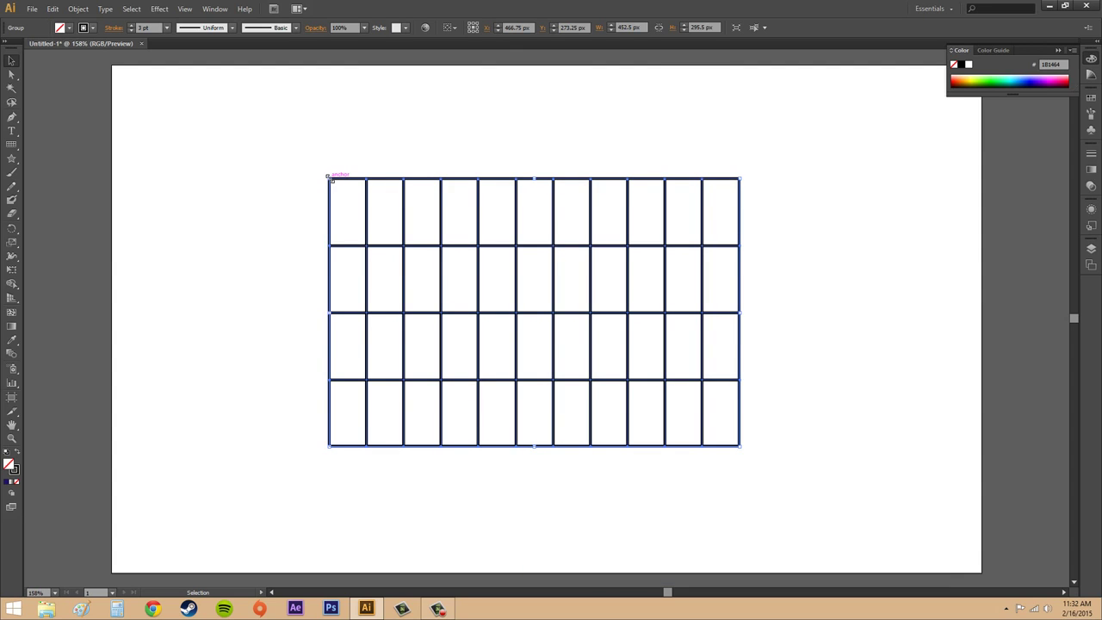
{"action": "left_click", "coordinate": [801, 317]}
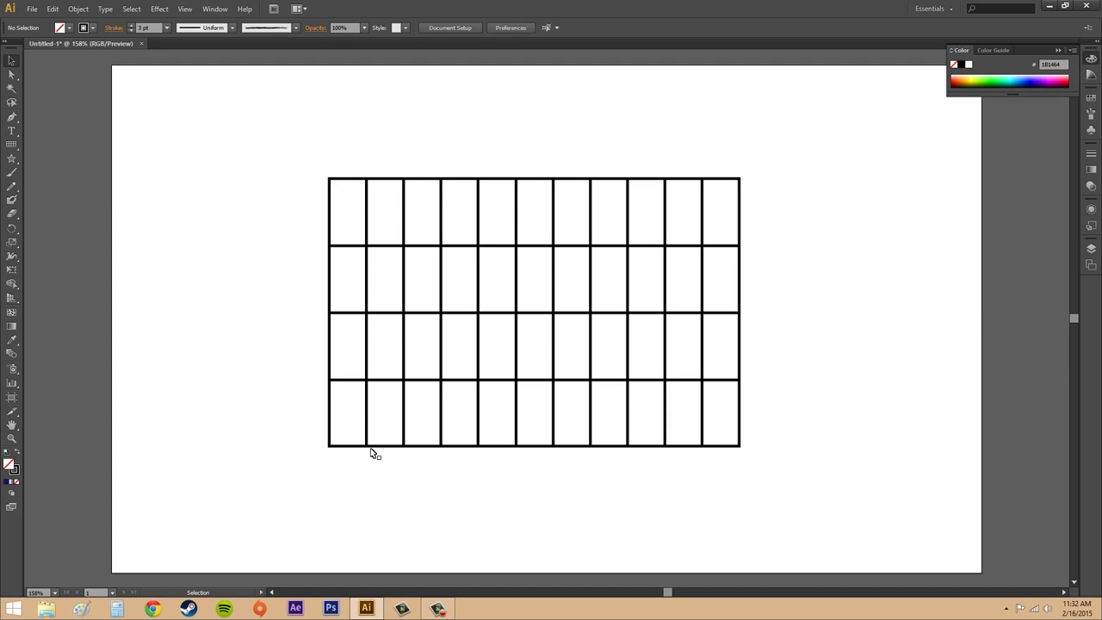
- Replace the grid with a new one using the same dividers but with Use Outside Rectangle As Frame turned off
{"action": "left_click", "coordinate": [514, 217]}
{"action": "key", "text": "Delete"}
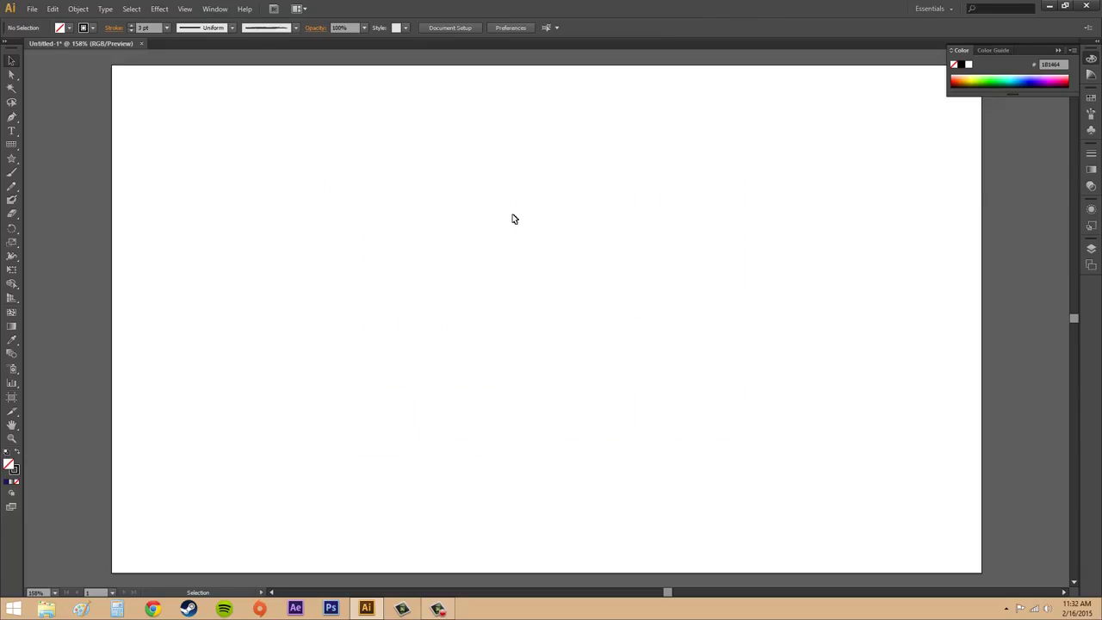
{"action": "left_click", "coordinate": [11, 145]}
{"action": "left_click", "coordinate": [543, 317]}
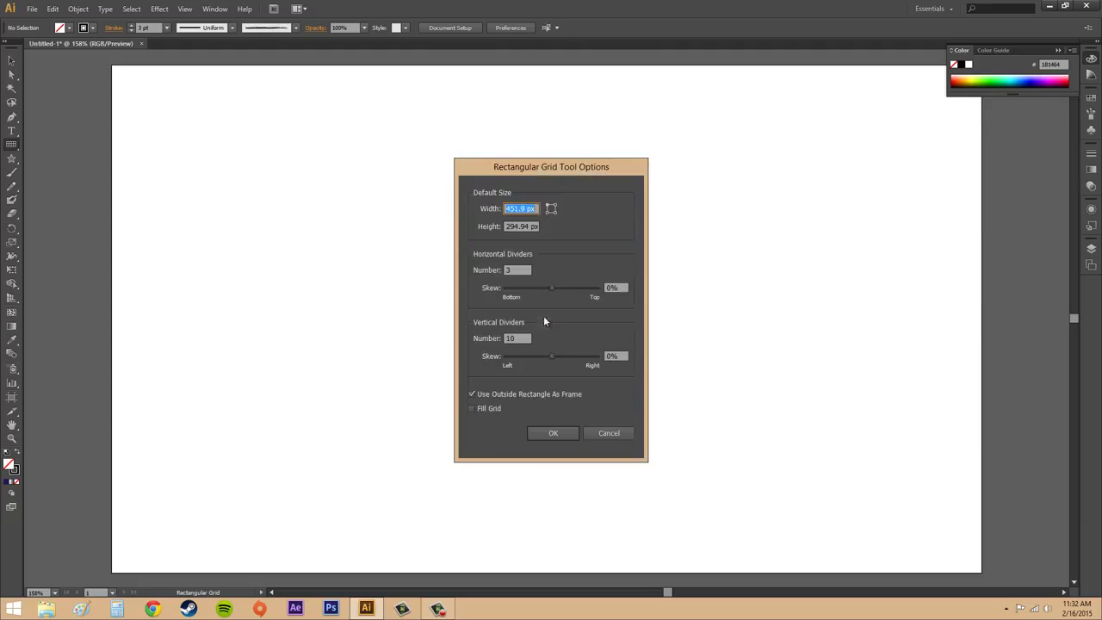
{"action": "left_click", "coordinate": [472, 395]}
{"action": "left_click", "coordinate": [472, 395]}
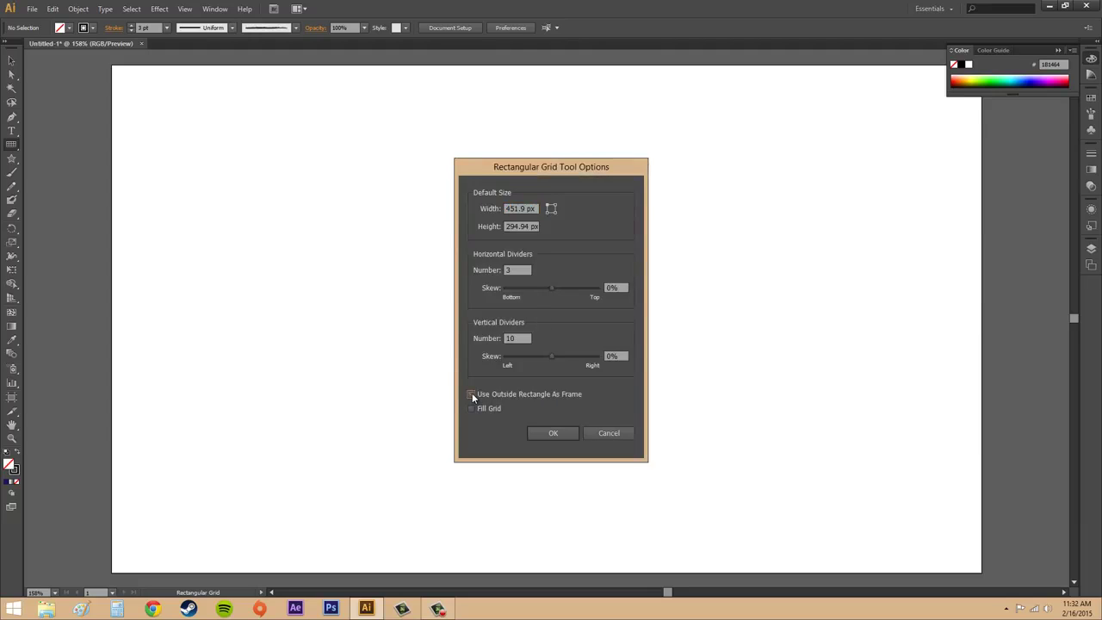
{"action": "left_click", "coordinate": [554, 433]}
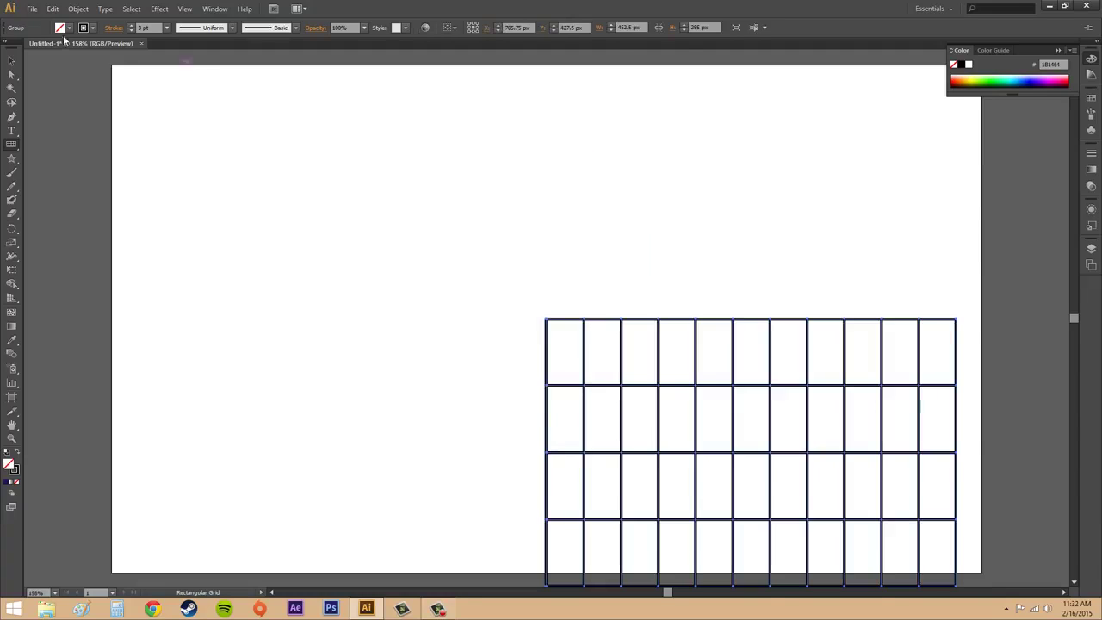
- Isolate the new grid's group, select its first inner vertical line, and leave isolation with the whole grid selected
{"action": "left_click", "coordinate": [12, 59]}
{"action": "left_click", "coordinate": [596, 379]}
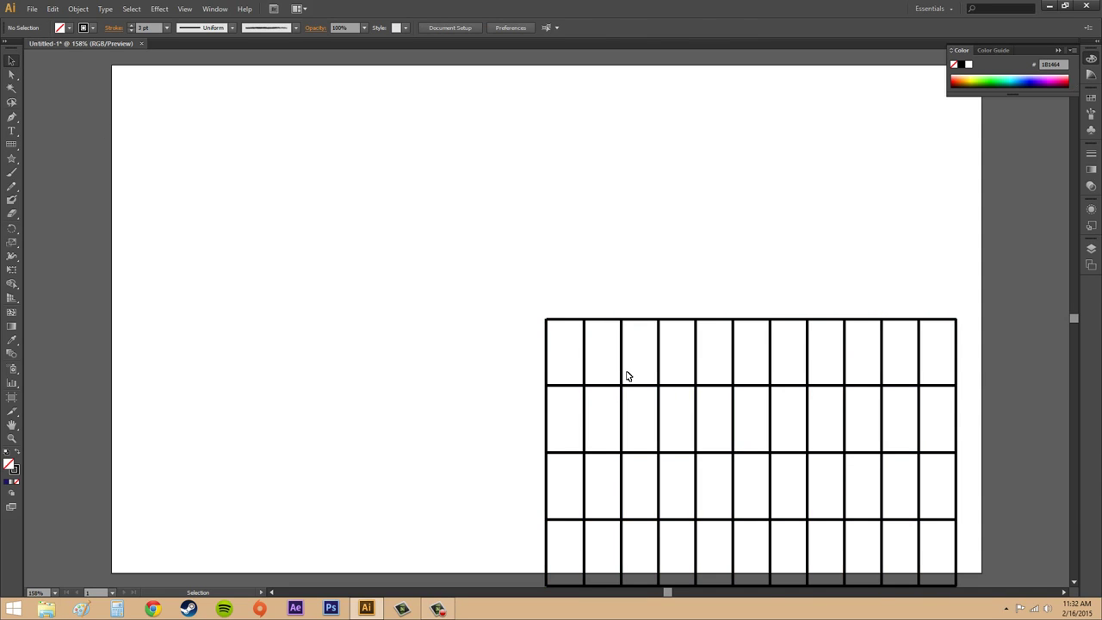
{"action": "double_click", "coordinate": [618, 368]}
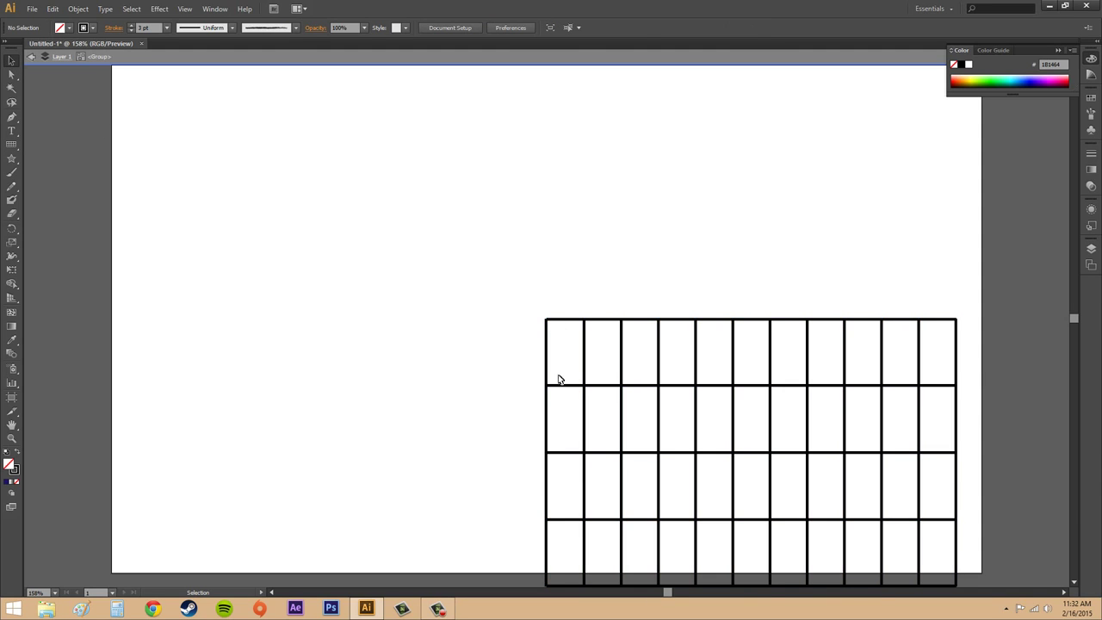
{"action": "left_click", "coordinate": [548, 364]}
{"action": "left_click", "coordinate": [579, 349]}
{"action": "left_click", "coordinate": [586, 341]}
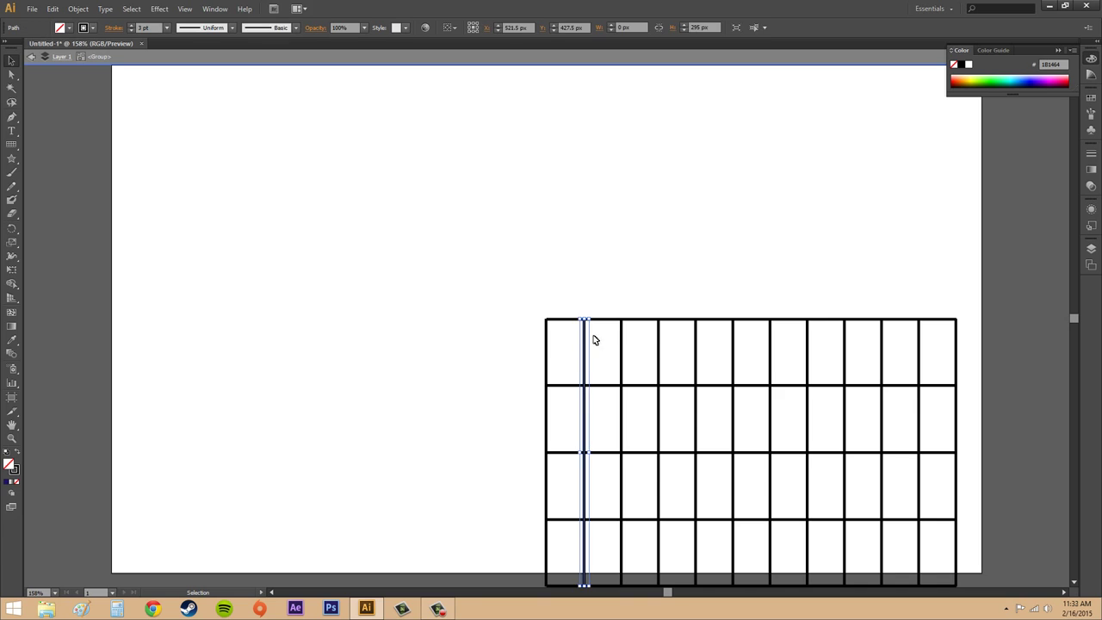
{"action": "double_click", "coordinate": [626, 342]}
{"action": "left_click", "coordinate": [634, 320]}
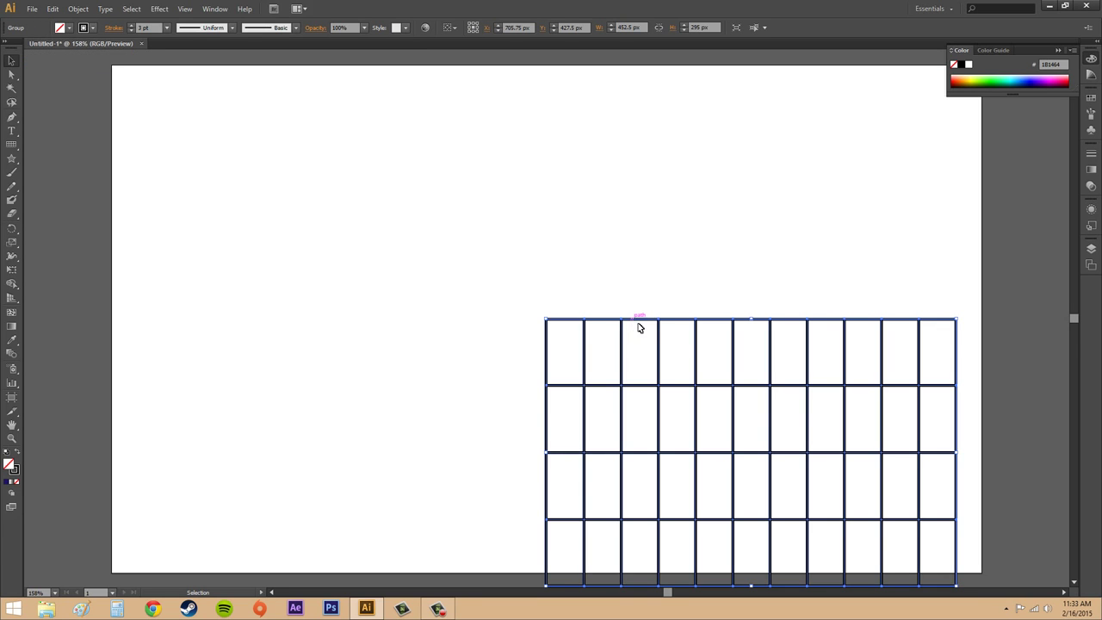
- Move the unframed grid onto the middle of the artboard and deselect it
{"action": "left_click_drag", "start_coordinate": [649, 323], "coordinate": [469, 157]}
{"action": "left_click", "coordinate": [868, 207]}
{"action": "left_click", "coordinate": [556, 183]}
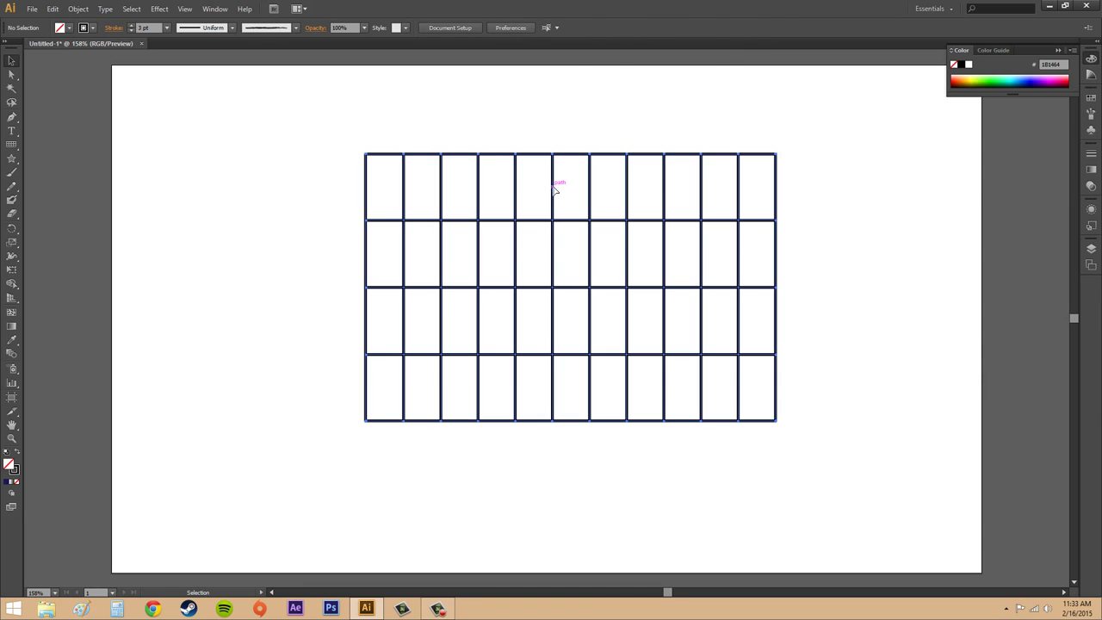
{"action": "left_click", "coordinate": [832, 263]}
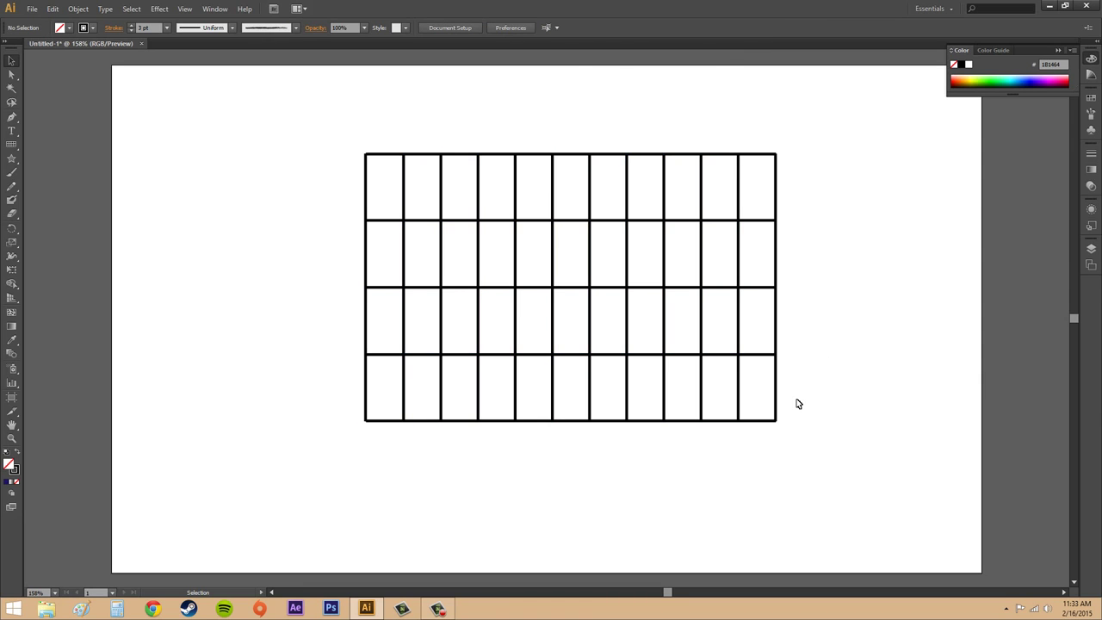
- Isolate the grid group and move its outer left vertical line away from the rest of the grid
{"action": "left_click", "coordinate": [442, 381]}
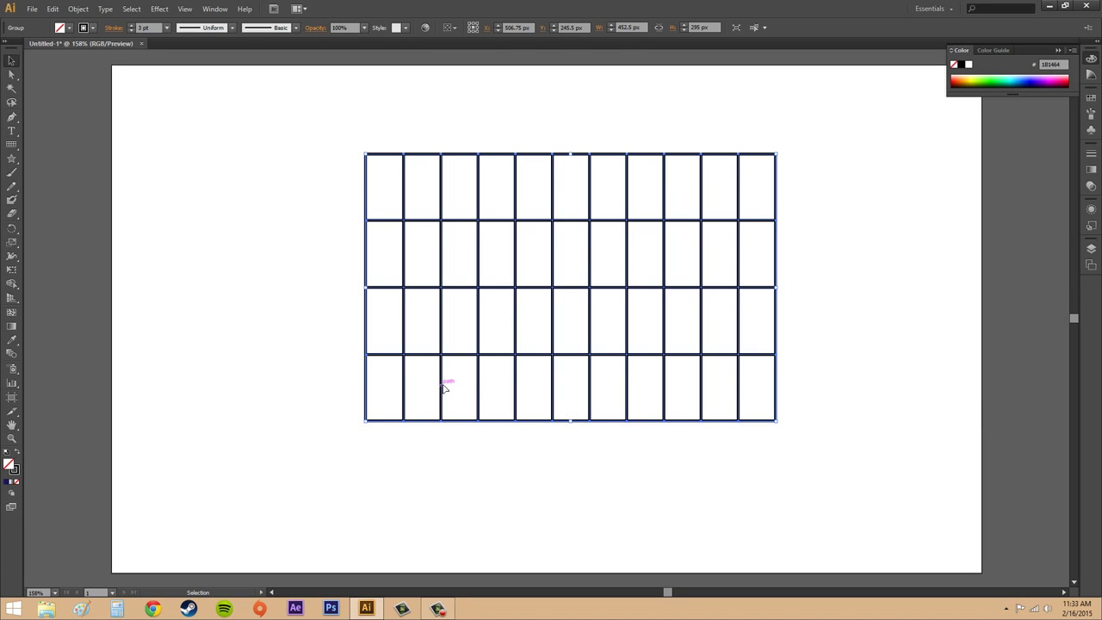
{"action": "left_click", "coordinate": [451, 367]}
{"action": "left_click", "coordinate": [455, 354]}
{"action": "left_click", "coordinate": [360, 334]}
{"action": "double_click", "coordinate": [368, 329]}
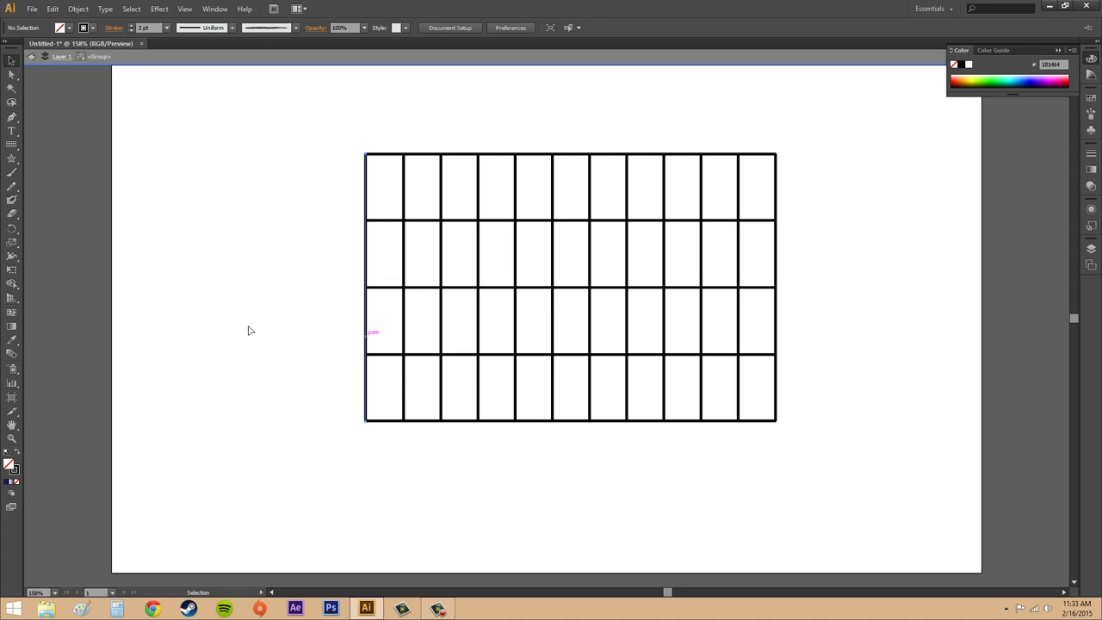
{"action": "left_click_drag", "start_coordinate": [366, 338], "coordinate": [203, 325]}
{"action": "left_click", "coordinate": [293, 360]}
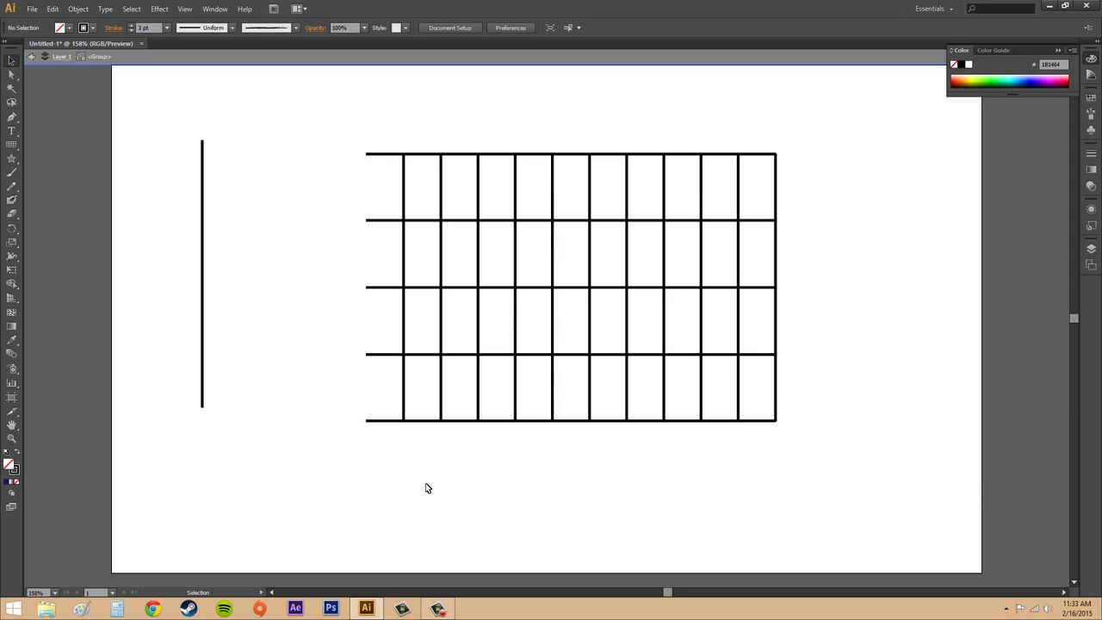
- Undo the line move and the earlier grid edits until the artboard is empty
{"action": "key", "text": "ctrl+z"}
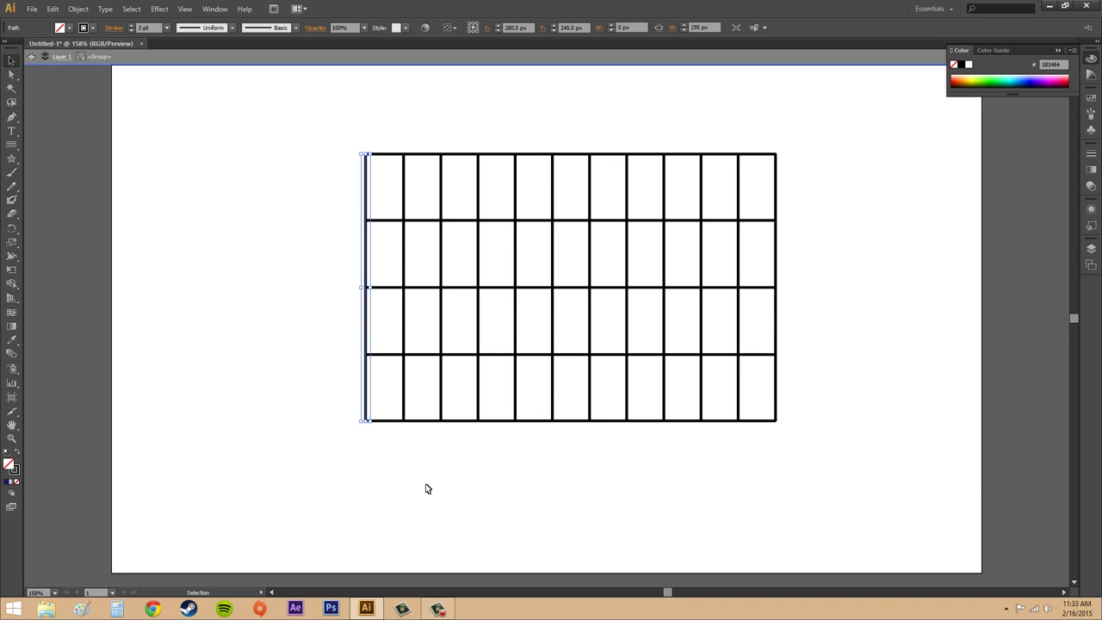
{"action": "left_click", "coordinate": [266, 204]}
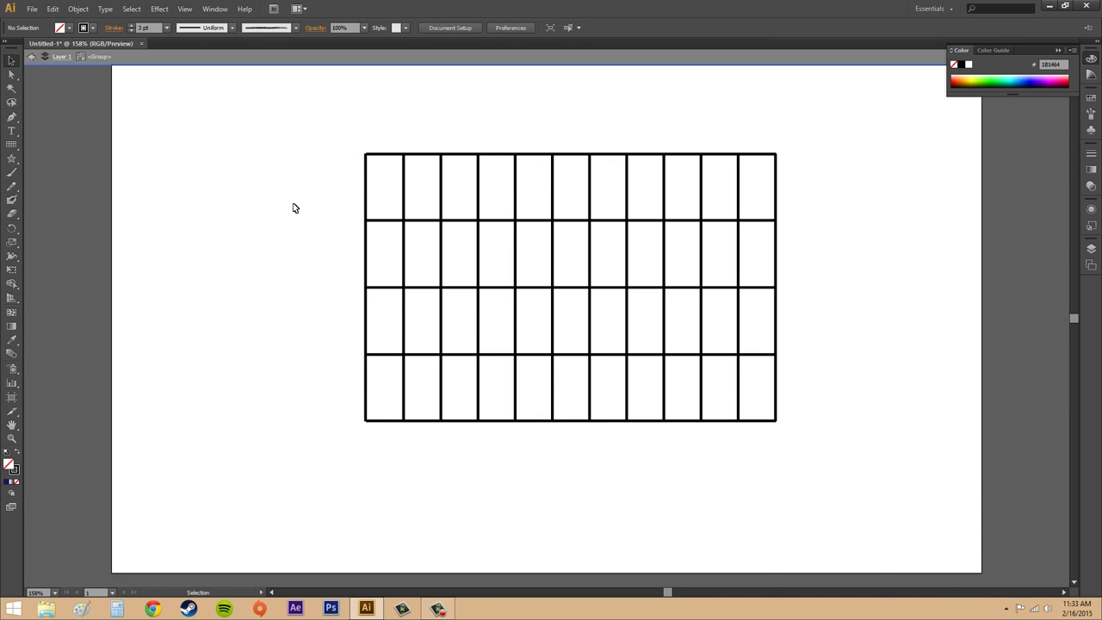
{"action": "key", "text": "ctrl+z"}
{"action": "key", "text": "ctrl+z"}
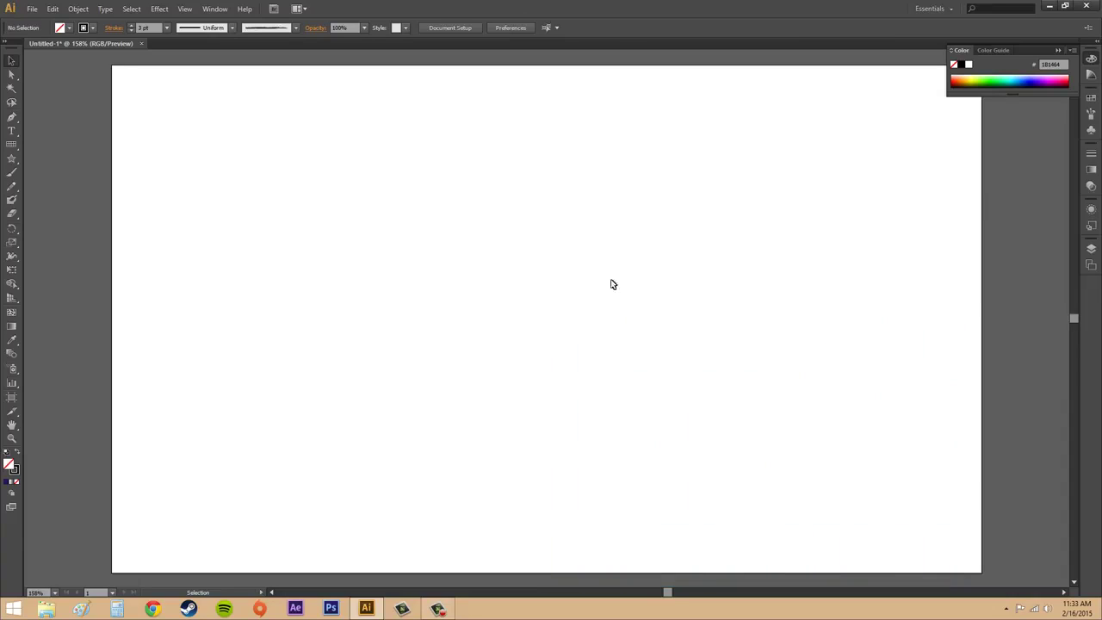
- Create a 100 by 100 px rectangular grid with horizontal divider skew at -384% and Use Outside Rectangle As Frame turned on
{"action": "left_click", "coordinate": [12, 145]}
{"action": "left_click", "coordinate": [496, 306]}
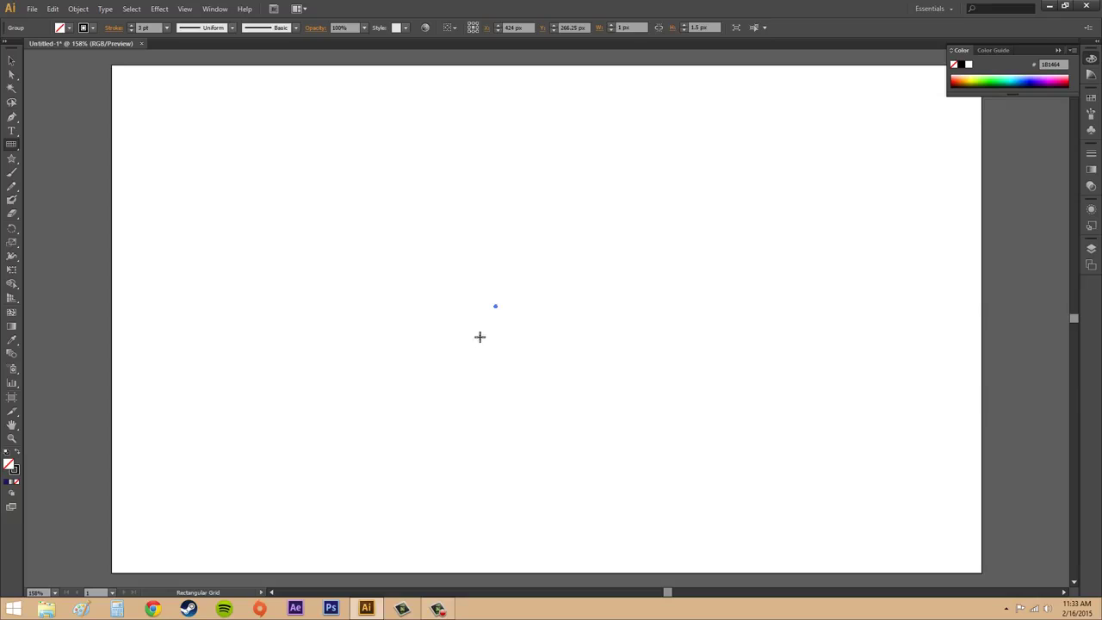
{"action": "left_click", "coordinate": [481, 338]}
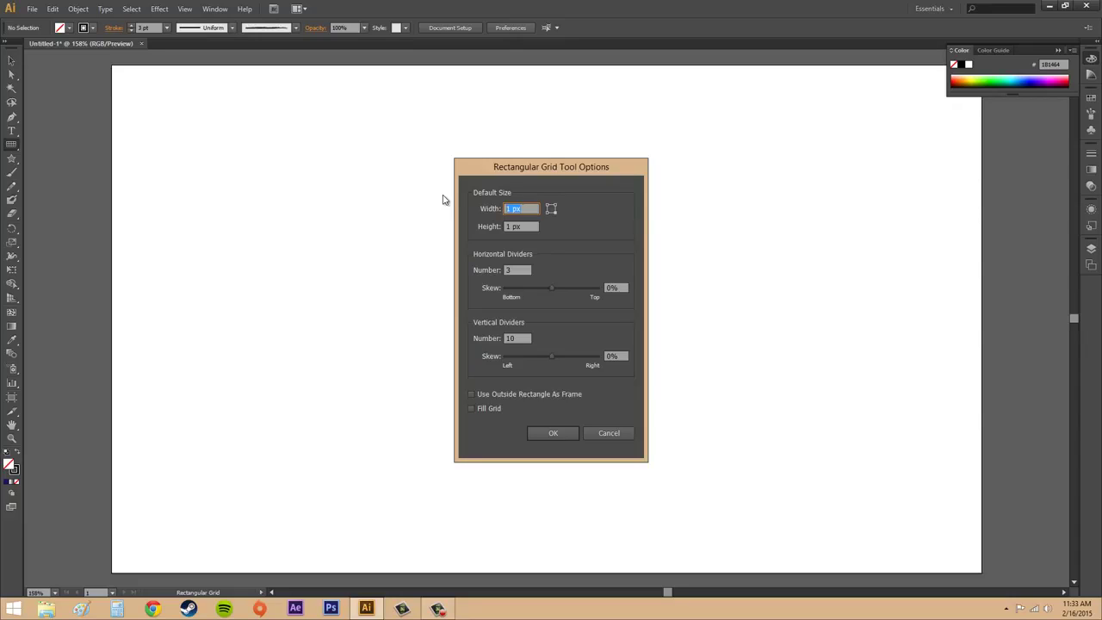
{"action": "type", "text": "100"}
{"action": "key", "text": "Tab"}
{"action": "type", "text": "100"}
{"action": "left_click_drag", "start_coordinate": [552, 288], "coordinate": [517, 290]}
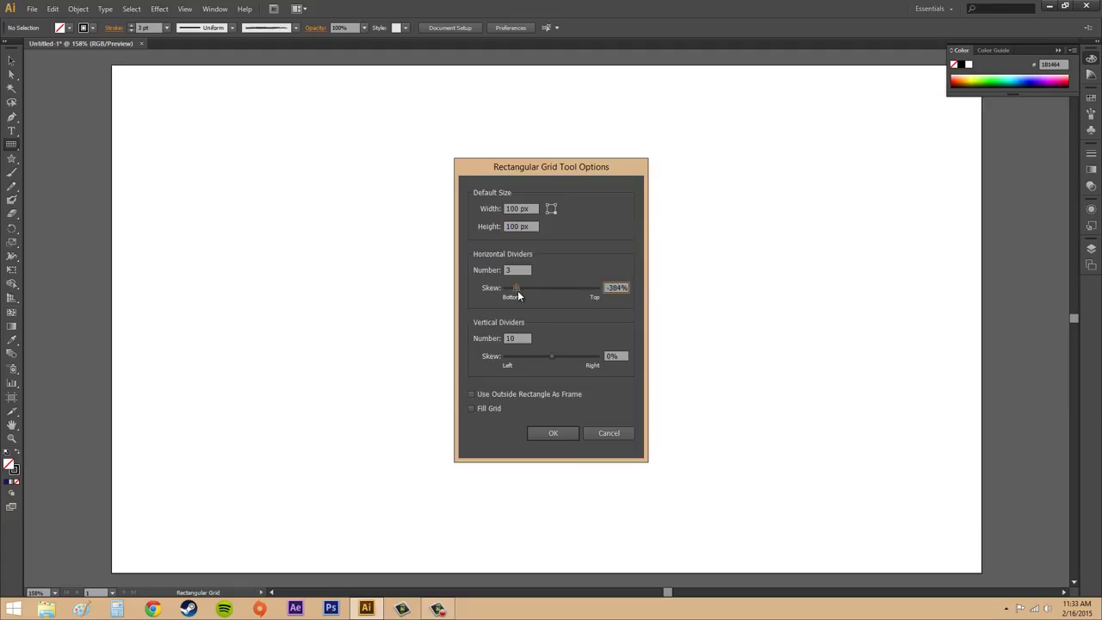
{"action": "left_click", "coordinate": [472, 395]}
{"action": "left_click", "coordinate": [555, 434]}
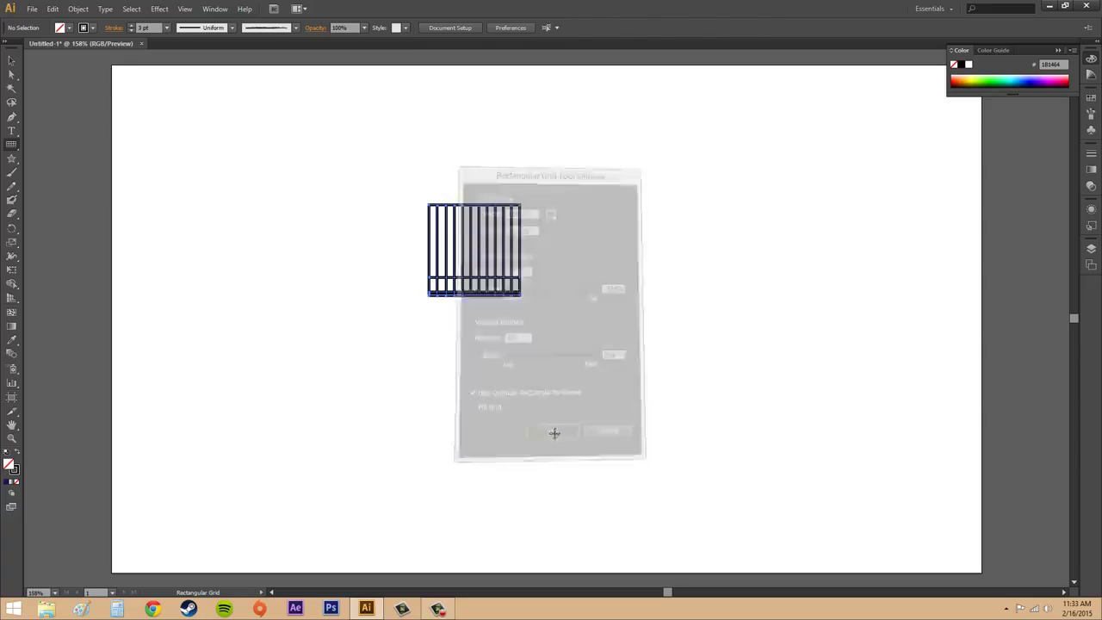
- Examine how the horizontal dividers are spaced in the skewed grid, leaving it deselected
{"action": "left_click", "coordinate": [11, 60]}
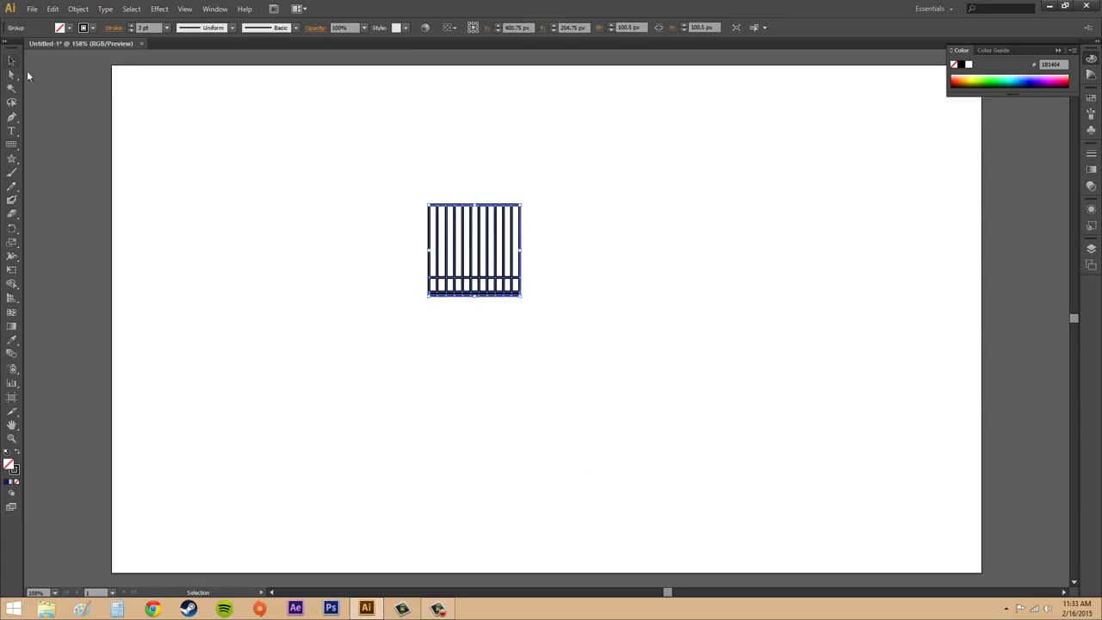
{"action": "left_click", "coordinate": [608, 268]}
{"action": "scroll", "coordinate": [551, 288], "scroll_direction": "up", "scroll_amount": 1}
{"action": "scroll", "coordinate": [545, 294], "scroll_direction": "up", "scroll_amount": 1}
{"action": "left_click", "coordinate": [521, 296]}
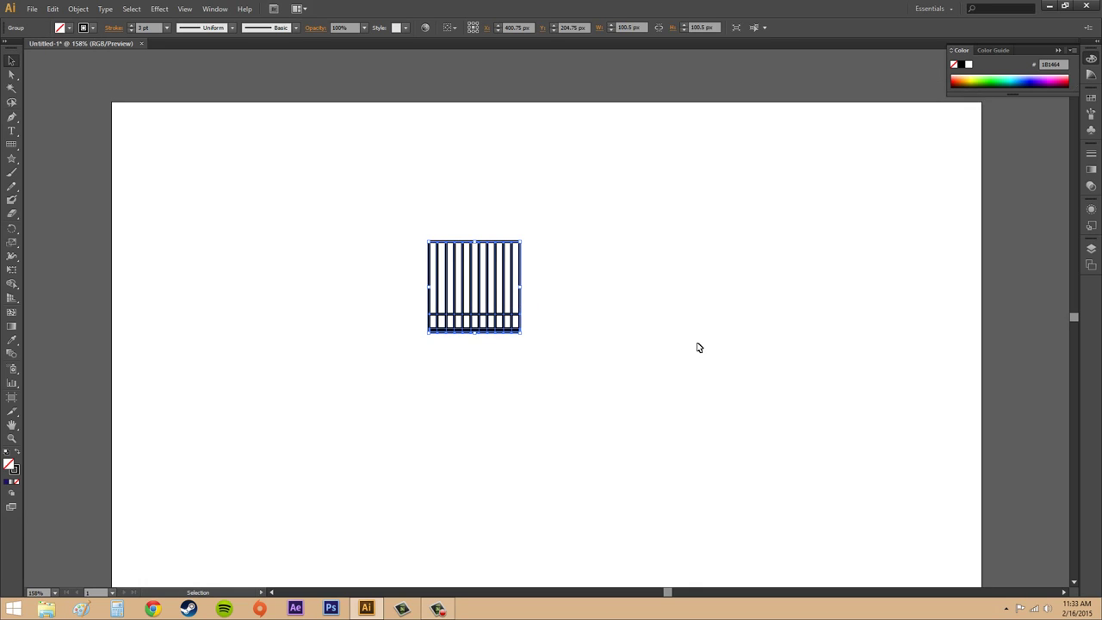
{"action": "left_click", "coordinate": [573, 330]}
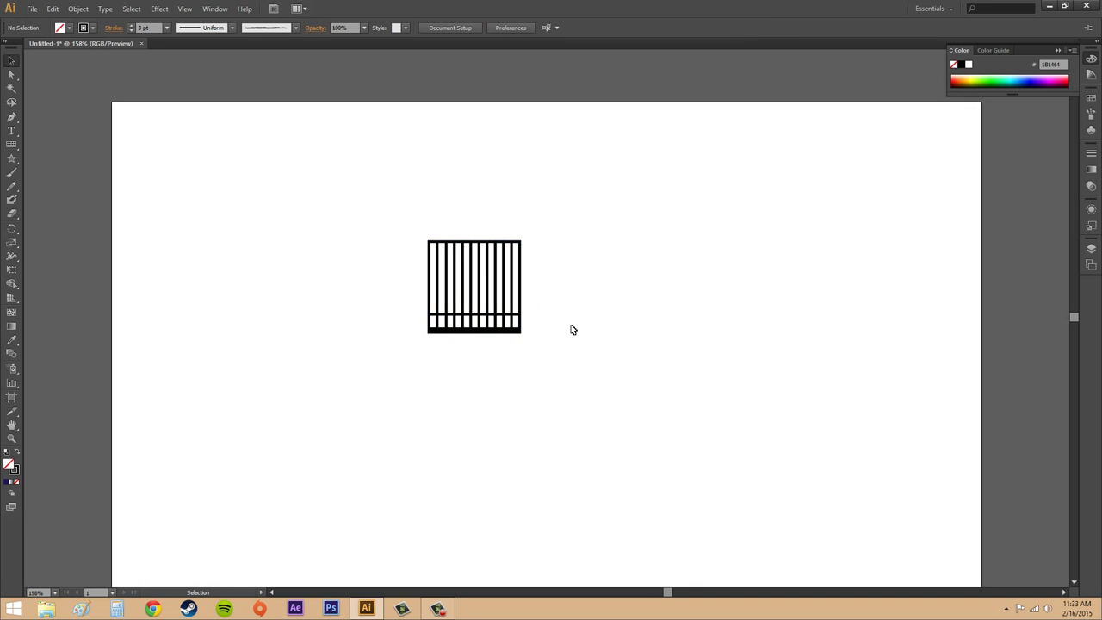
- Delete the skewed rectangular grid from the artboard
{"action": "left_click", "coordinate": [512, 267]}
{"action": "left_click", "coordinate": [626, 298]}
{"action": "left_click", "coordinate": [522, 286]}
{"action": "key", "text": "Delete"}
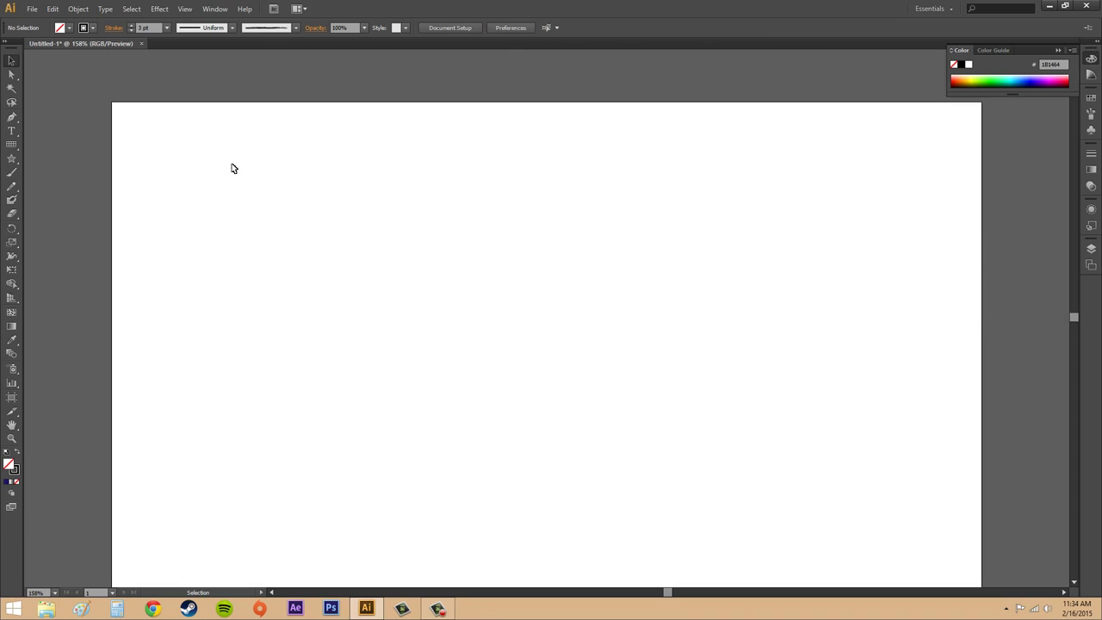
- Create a 500 by 601 px rectangular grid with 3 horizontal dividers skewed -82%, 10 vertical dividers, and the outside rectangle as frame
{"action": "left_click", "coordinate": [12, 145]}
{"action": "left_click", "coordinate": [560, 345]}
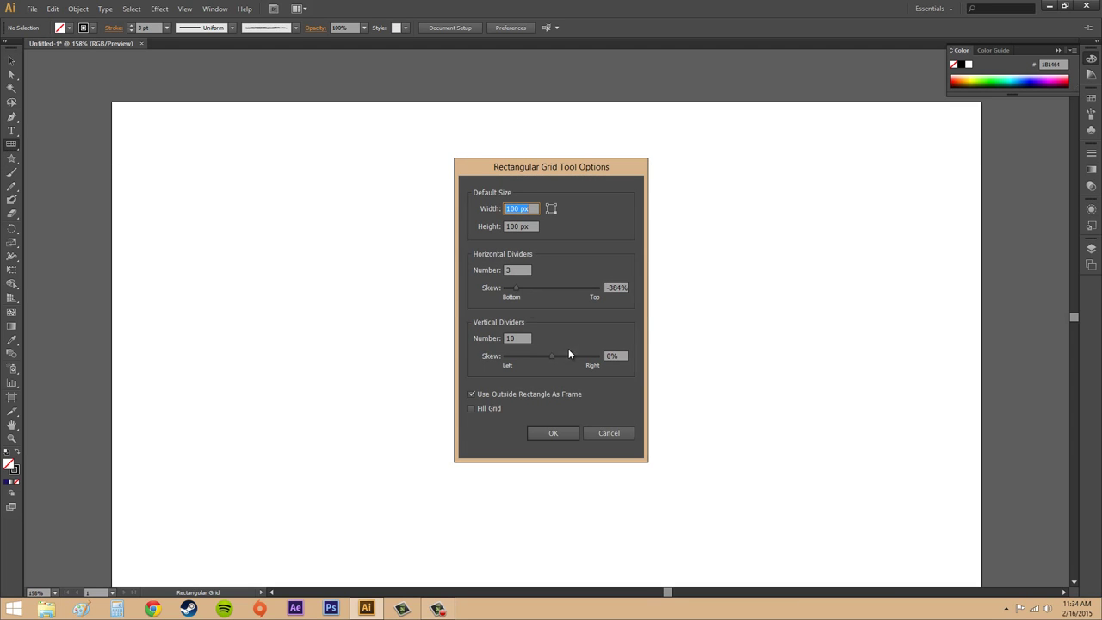
{"action": "left_click_drag", "start_coordinate": [518, 287], "coordinate": [547, 295]}
{"action": "left_click", "coordinate": [525, 226]}
{"action": "type", "text": "601"}
{"action": "key", "text": "ctrl+a"}
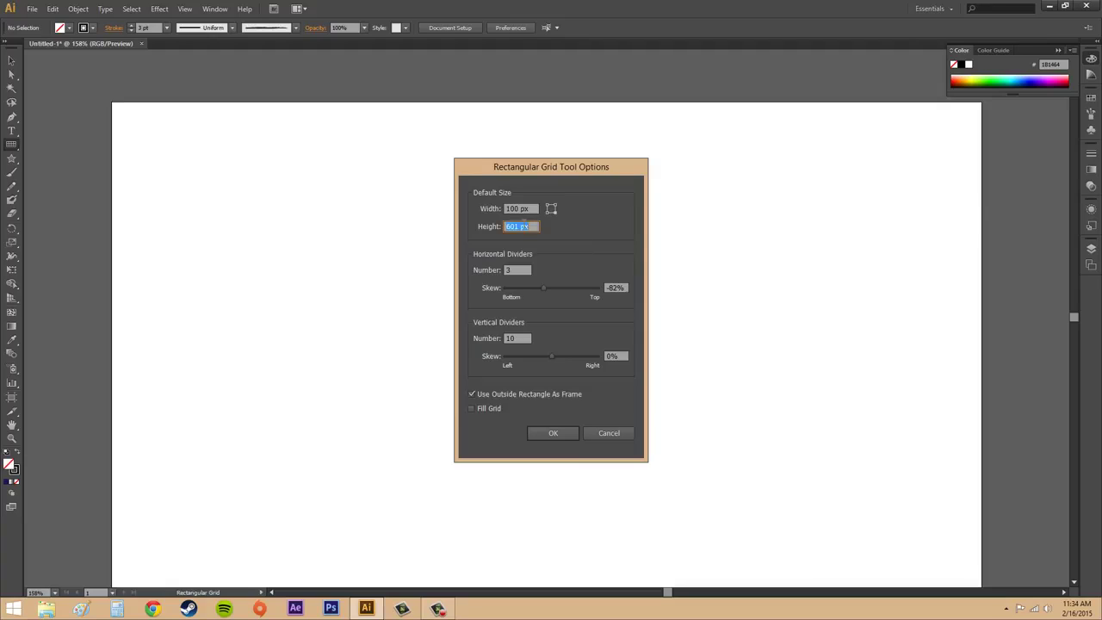
{"action": "left_click", "coordinate": [537, 210]}
{"action": "left_click", "coordinate": [555, 433]}
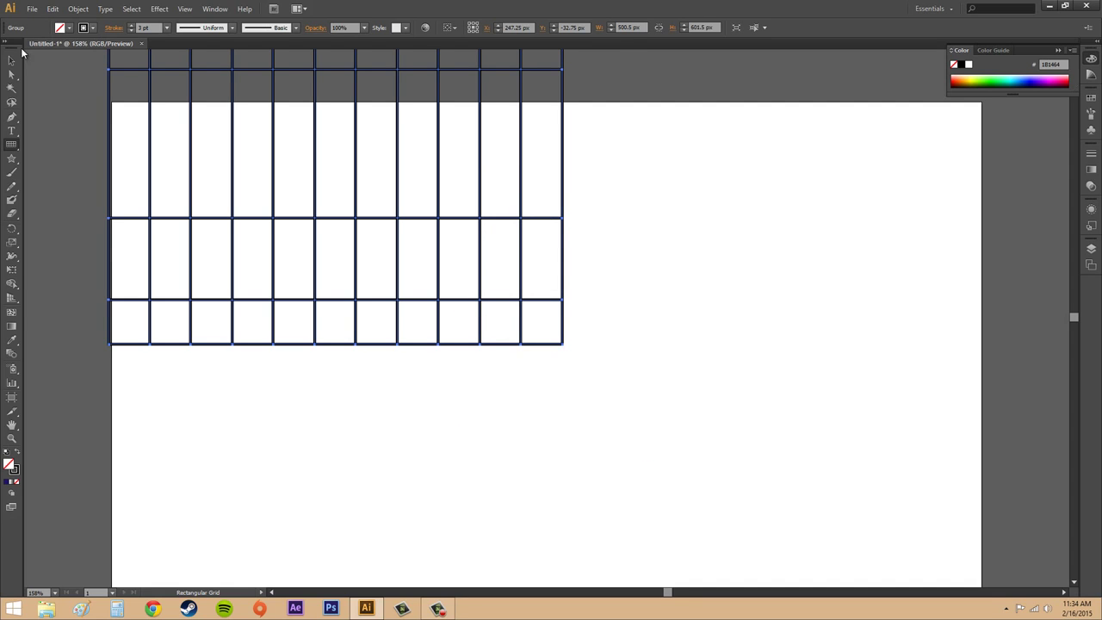
- Isolate the grid group and move its outer frame rectangle down and to the right, away from the divider lines
{"action": "key", "text": "v"}
{"action": "left_click_drag", "start_coordinate": [263, 151], "coordinate": [289, 175]}
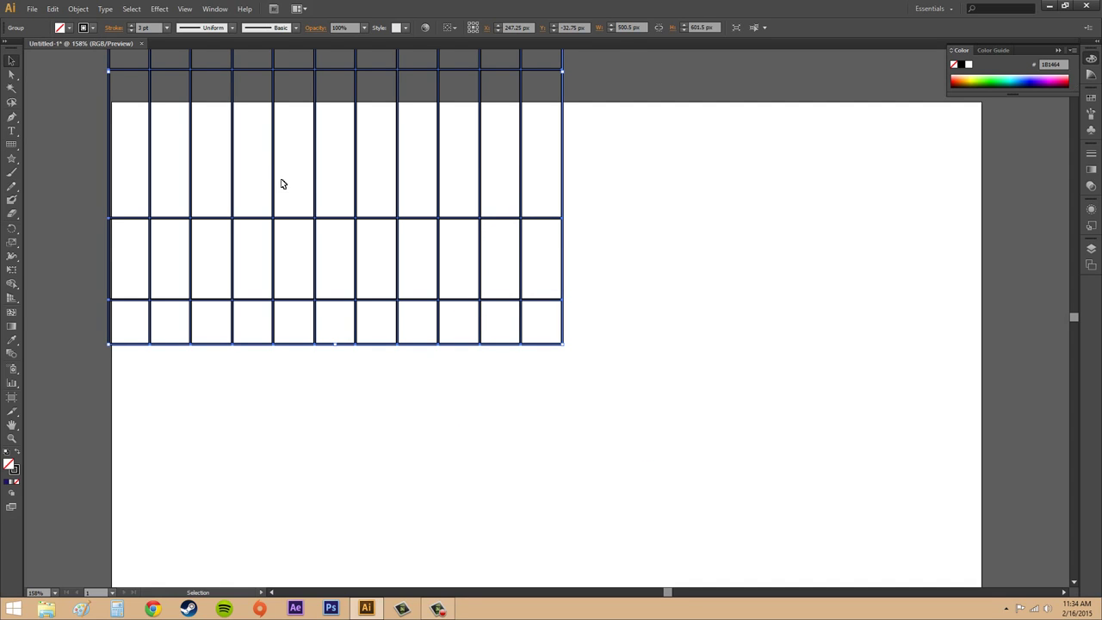
{"action": "left_click", "coordinate": [276, 183]}
{"action": "double_click", "coordinate": [276, 179]}
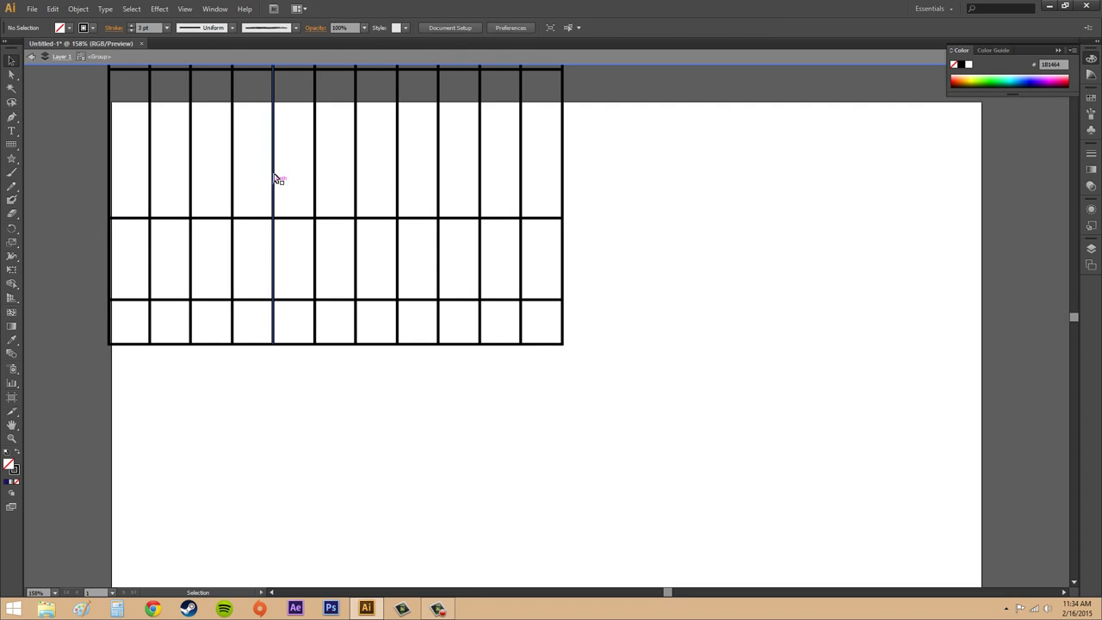
{"action": "left_click", "coordinate": [534, 344]}
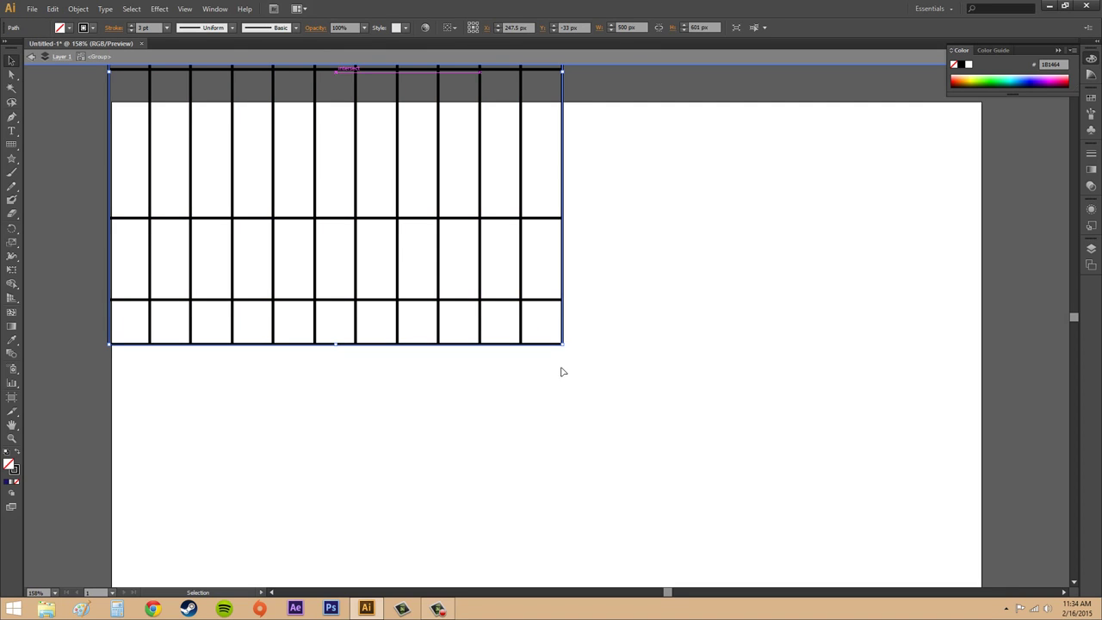
{"action": "left_click_drag", "start_coordinate": [545, 347], "coordinate": [740, 576]}
{"action": "left_click", "coordinate": [894, 464]}
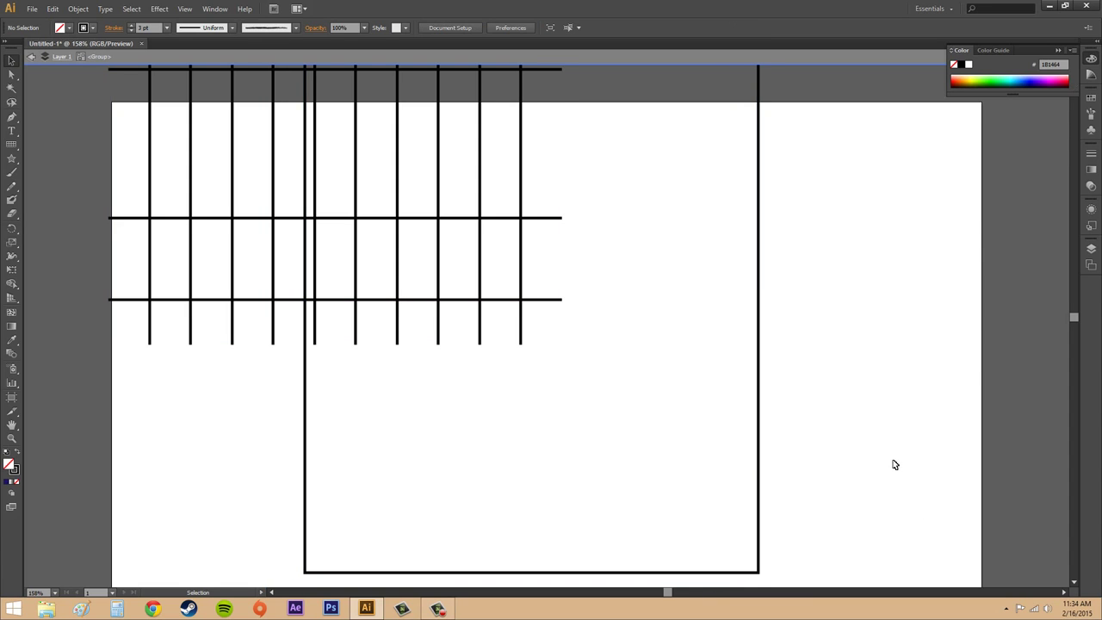
- Undo the frame move and the grid creation until the artboard is empty
{"action": "key", "text": "ctrl+z"}
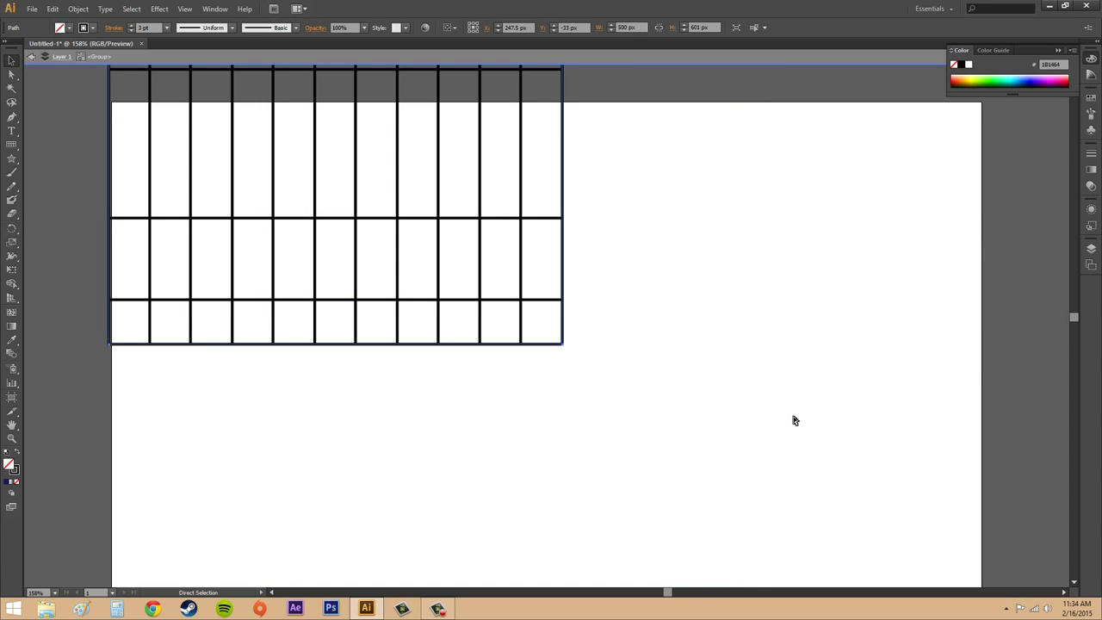
{"action": "key", "text": "ctrl+z"}
- Create a rectangular grid 300 px wide and 201 px high, keeping the existing divider and skew settings
{"action": "left_click", "coordinate": [12, 145]}
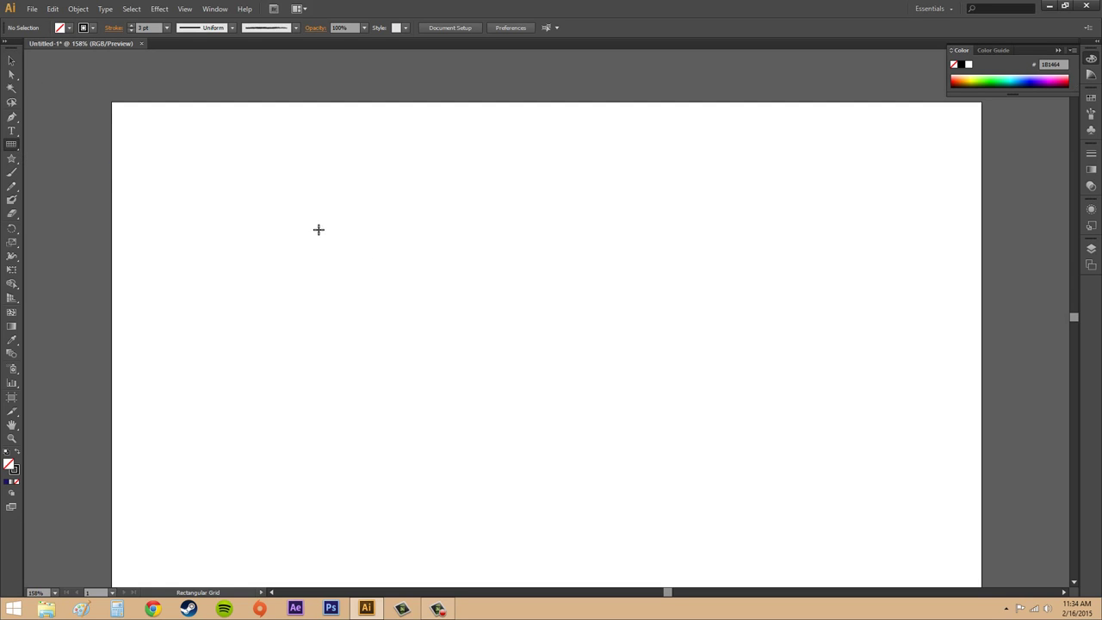
{"action": "left_click", "coordinate": [280, 195]}
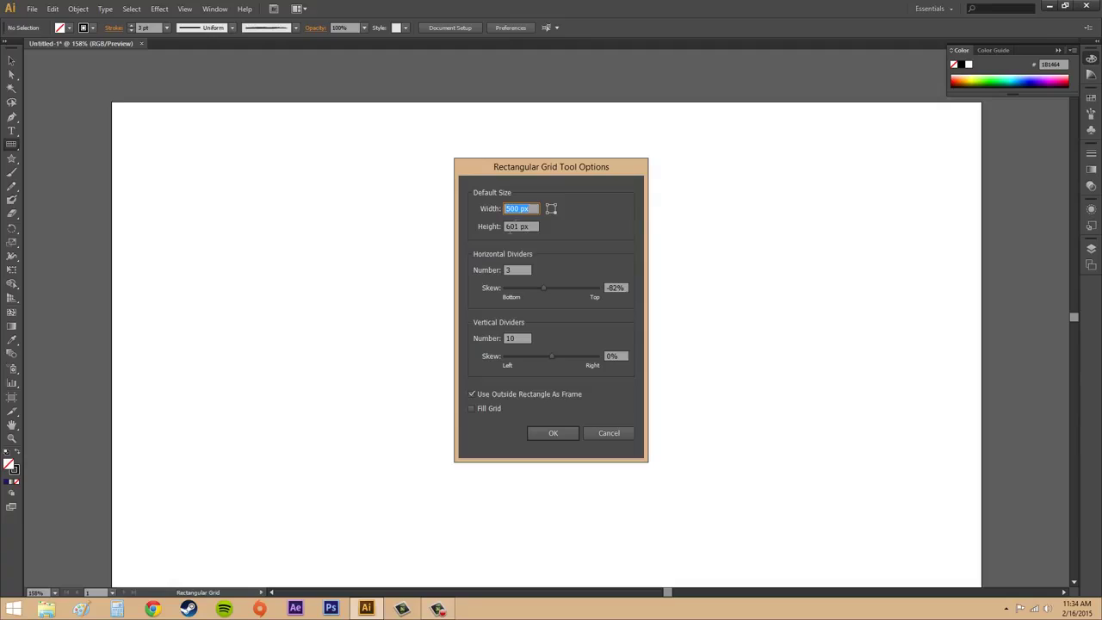
{"action": "left_click", "coordinate": [509, 226]}
{"action": "type", "text": "3"}
{"action": "left_click", "coordinate": [509, 208]}
{"action": "key", "text": "BackSpace"}
{"action": "type", "text": "2"}
{"action": "key", "text": "BackSpace"}
{"action": "type", "text": "3"}
{"action": "left_click", "coordinate": [508, 226]}
{"action": "key", "text": "BackSpace"}
{"action": "type", "text": "2"}
{"action": "left_click", "coordinate": [554, 433]}
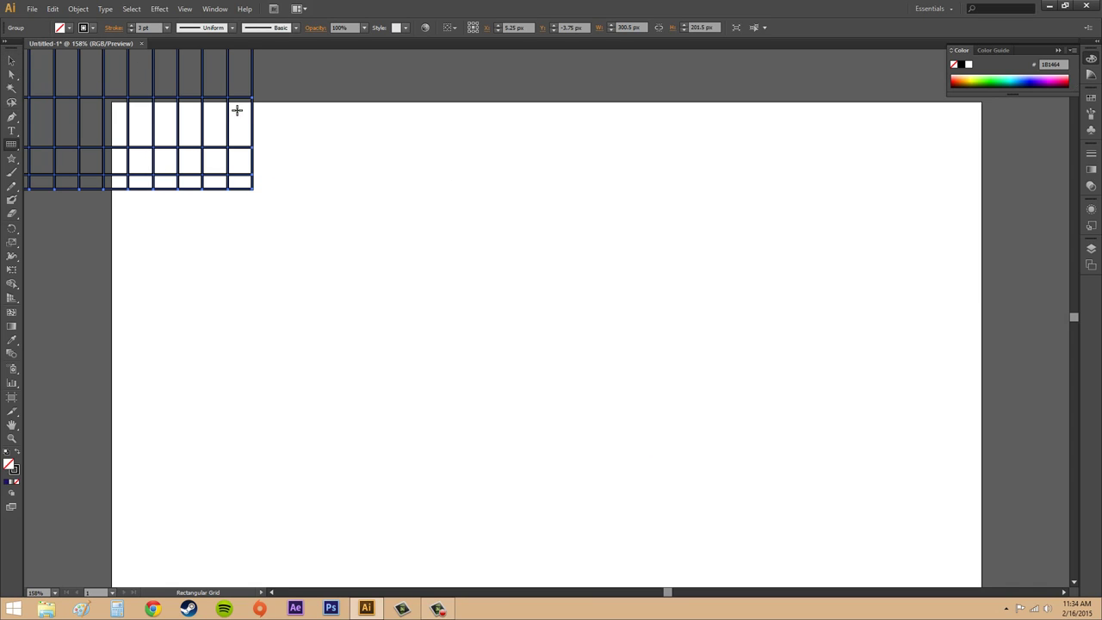
- Move the rectangular grid to the middle of the artboard, deselect it, and delete it after viewing
{"action": "key", "text": "v"}
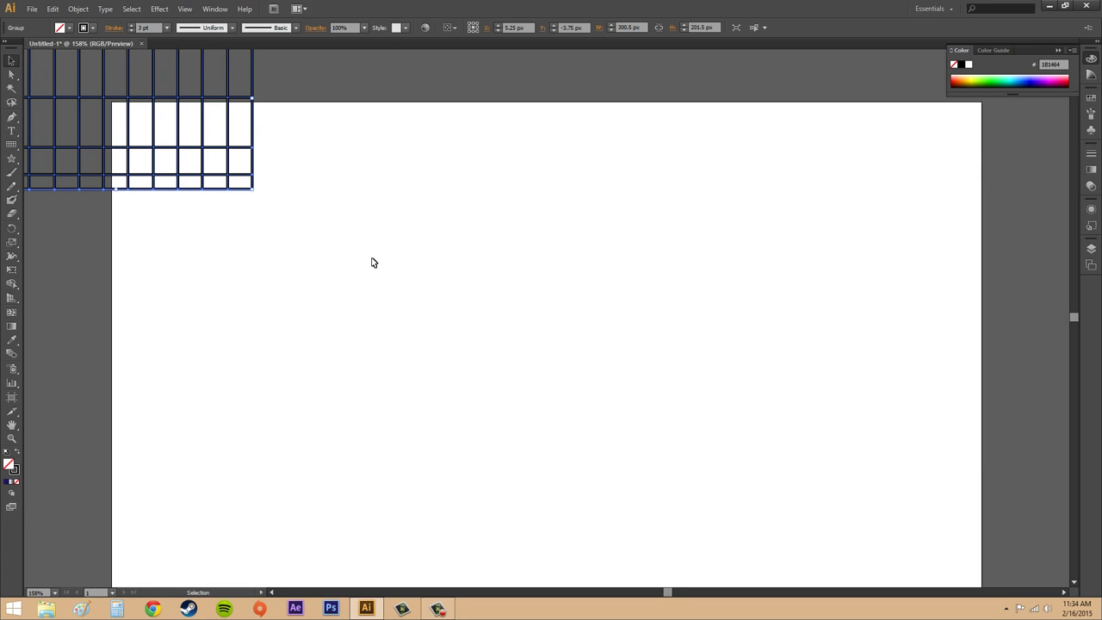
{"action": "left_click_drag", "start_coordinate": [253, 135], "coordinate": [703, 387]}
{"action": "left_click", "coordinate": [689, 399]}
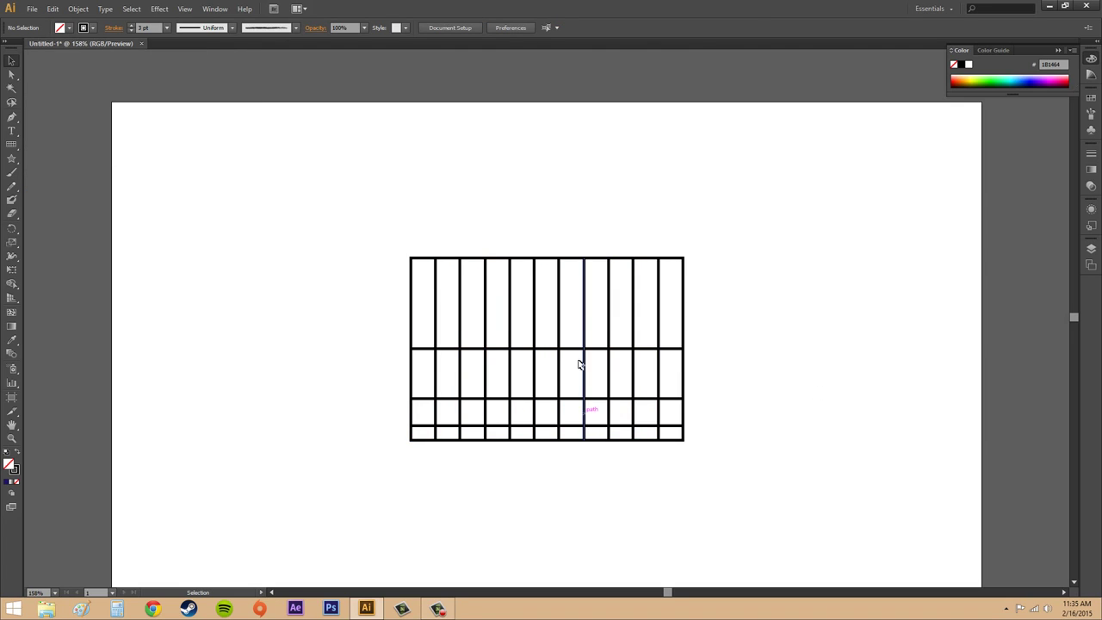
{"action": "left_click_drag", "start_coordinate": [359, 203], "coordinate": [799, 494]}
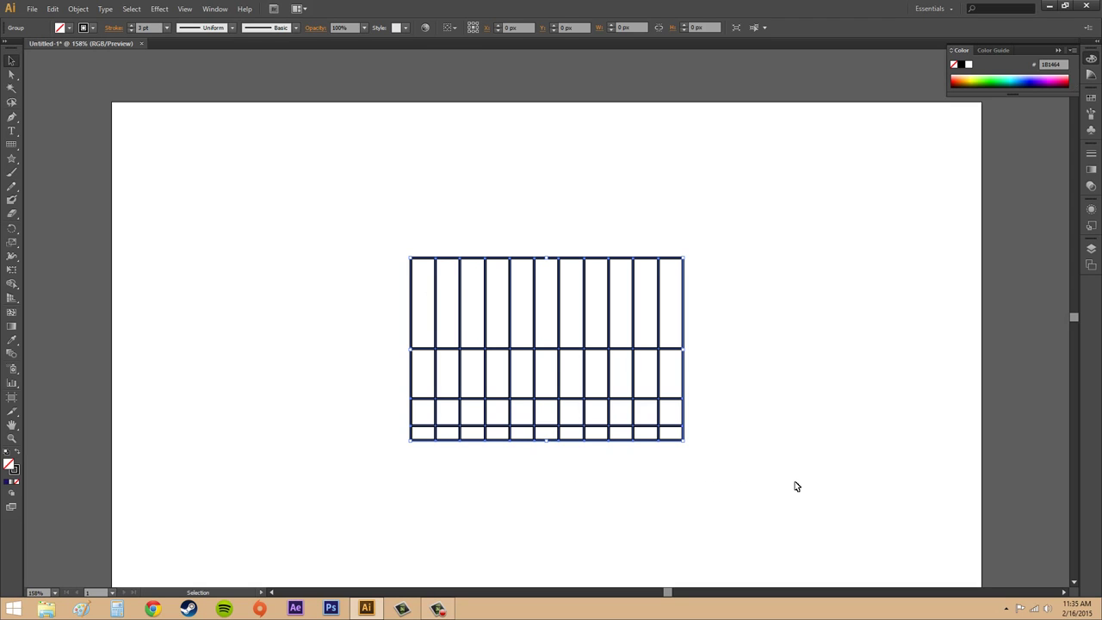
{"action": "key", "text": "Delete"}
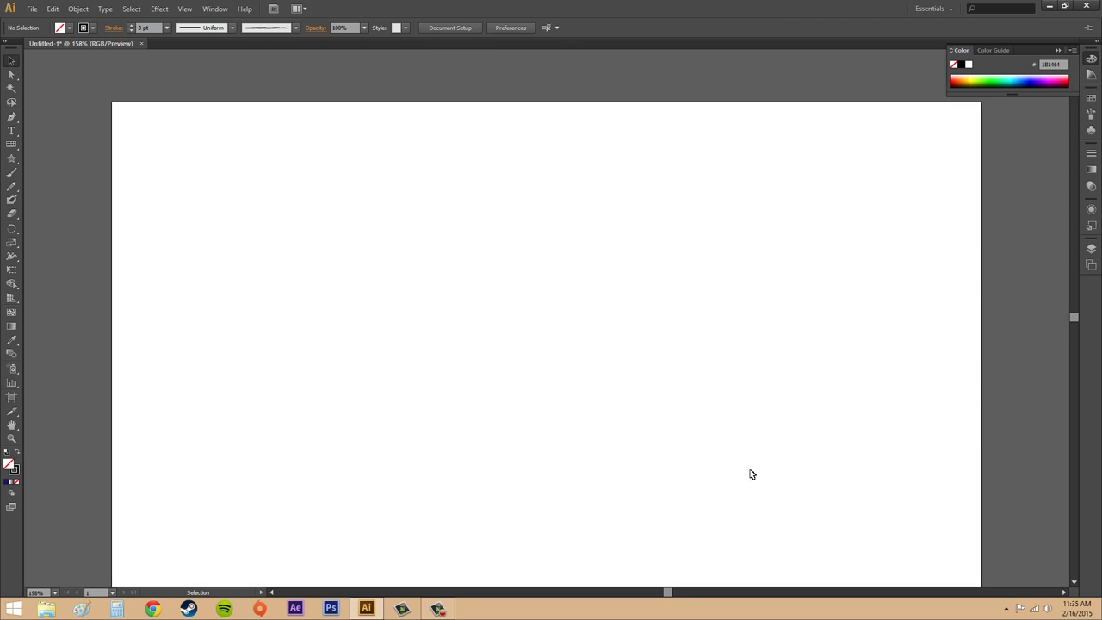
- Create a 100 by 100 px polar grid with 5 concentric and 5 radial dividers, and leave it deselected
{"action": "left_click", "coordinate": [11, 144]}
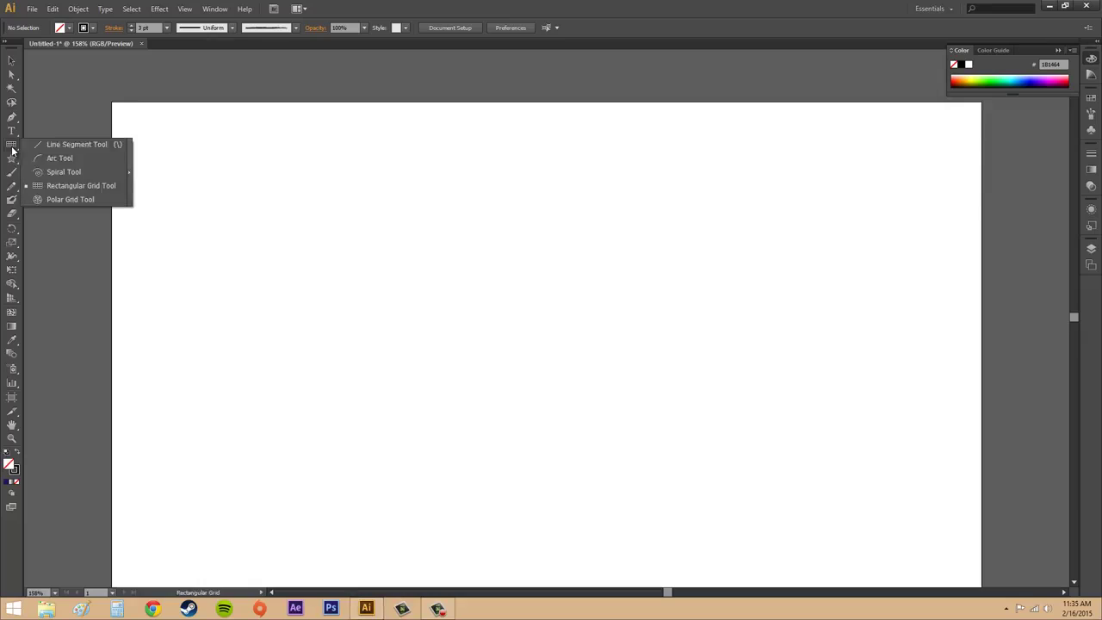
{"action": "left_click", "coordinate": [59, 199]}
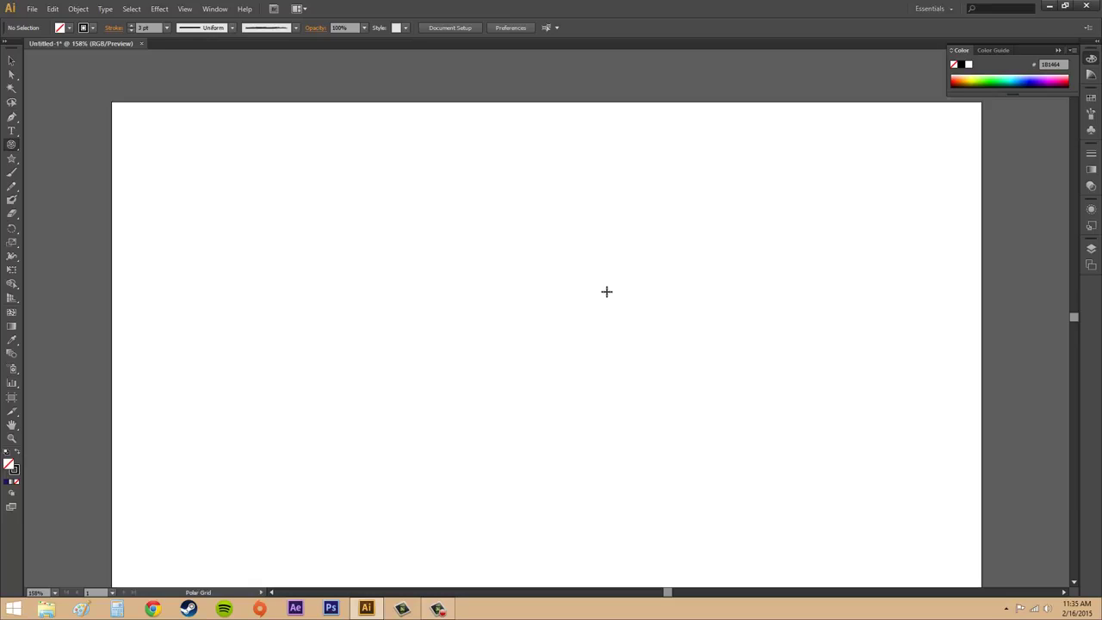
{"action": "left_click", "coordinate": [521, 356]}
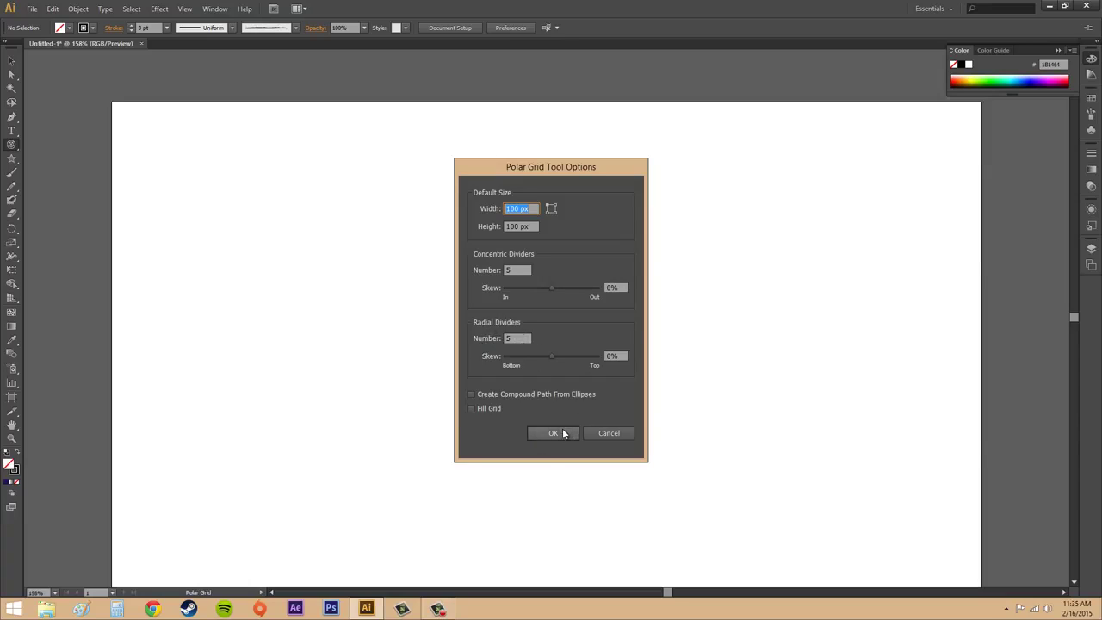
{"action": "left_click", "coordinate": [564, 433]}
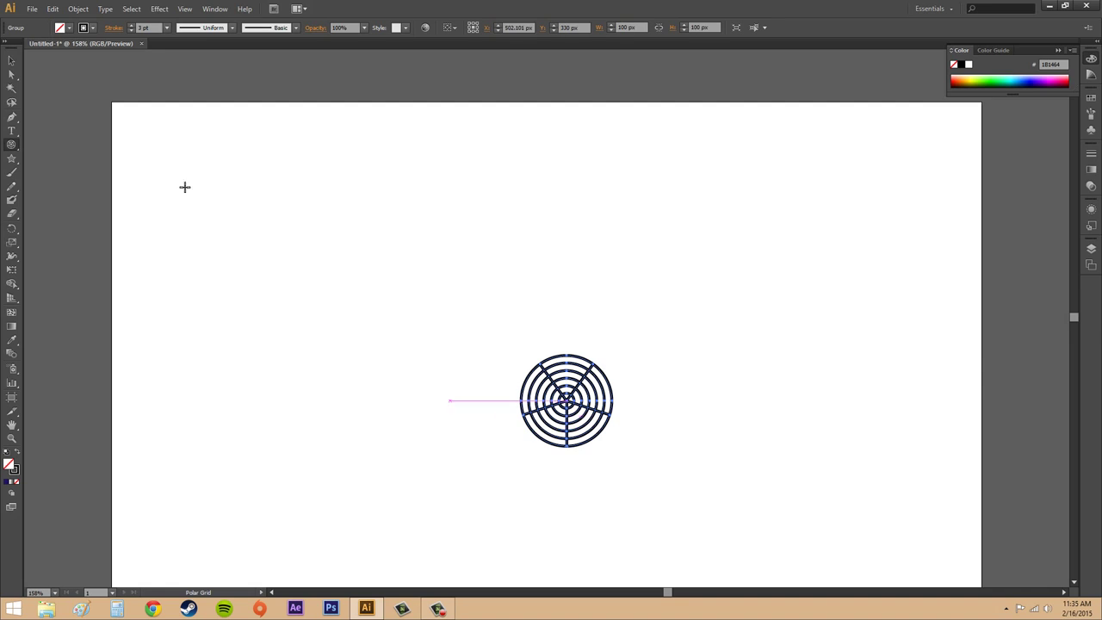
{"action": "left_click", "coordinate": [11, 61]}
{"action": "left_click", "coordinate": [714, 318]}
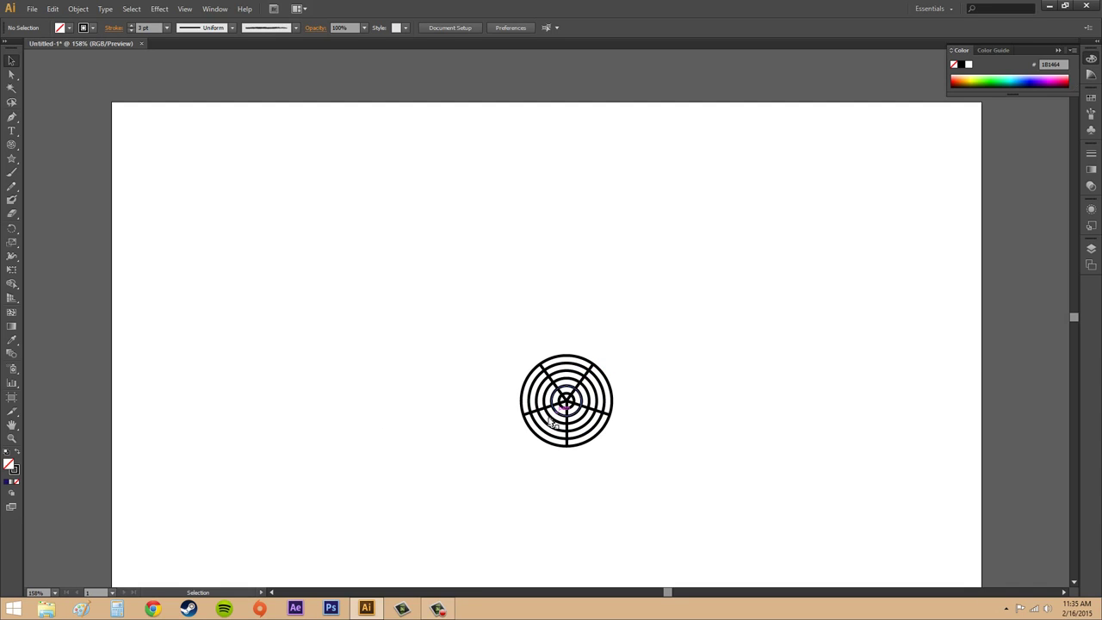
- Delete the 100 px polar grid
{"action": "left_click_drag", "start_coordinate": [469, 318], "coordinate": [667, 490]}
{"action": "key", "text": "Delete"}
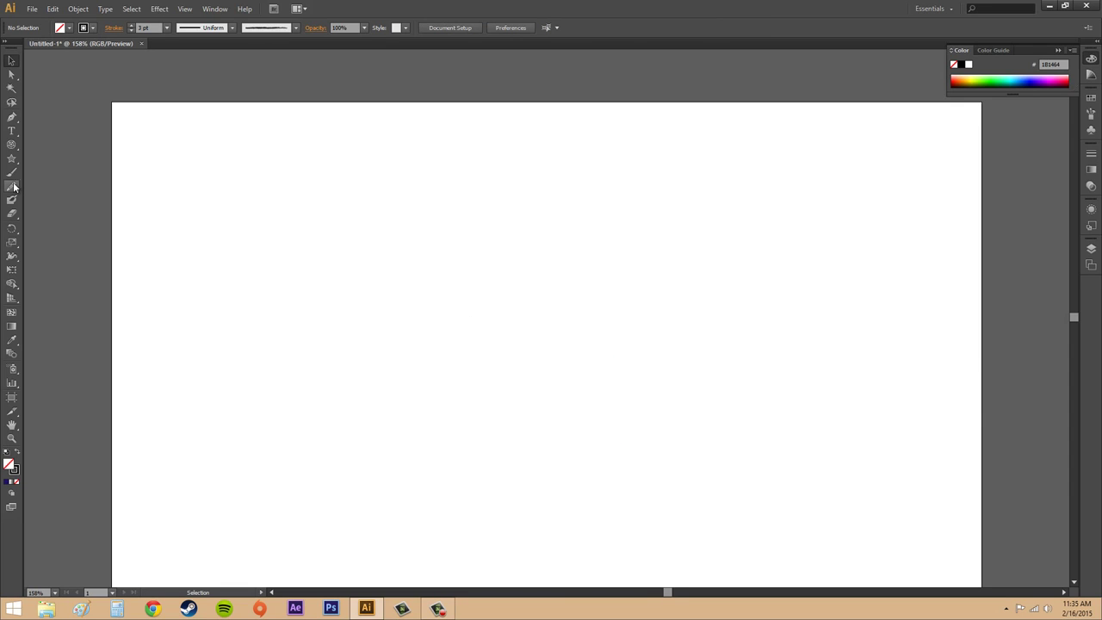
- Create a 200 by 200 px polar grid with 2 concentric and 10 radial dividers, and leave it deselected
{"action": "left_click", "coordinate": [11, 145]}
{"action": "left_click", "coordinate": [529, 350]}
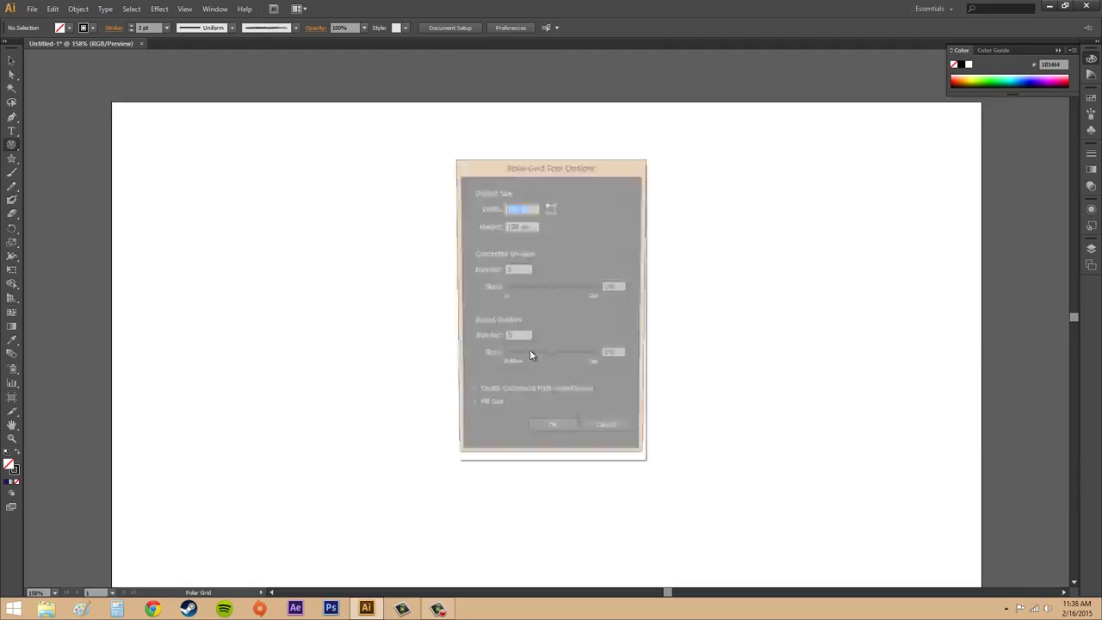
{"action": "left_click", "coordinate": [510, 209]}
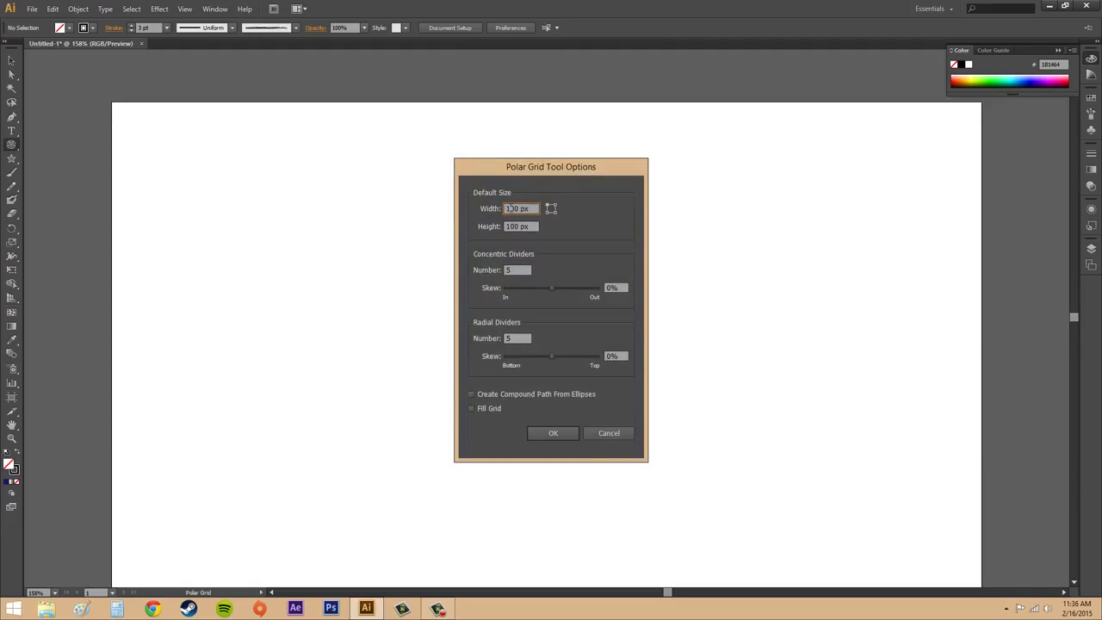
{"action": "double_click", "coordinate": [509, 209]}
{"action": "left_click", "coordinate": [510, 208]}
{"action": "key", "text": "BackSpace"}
{"action": "type", "text": "2"}
{"action": "left_click", "coordinate": [524, 228]}
{"action": "type", "text": "2"}
{"action": "left_click", "coordinate": [517, 269]}
{"action": "left_click", "coordinate": [521, 338]}
{"action": "left_click", "coordinate": [569, 436]}
{"action": "left_click", "coordinate": [12, 60]}
{"action": "left_click", "coordinate": [809, 306]}
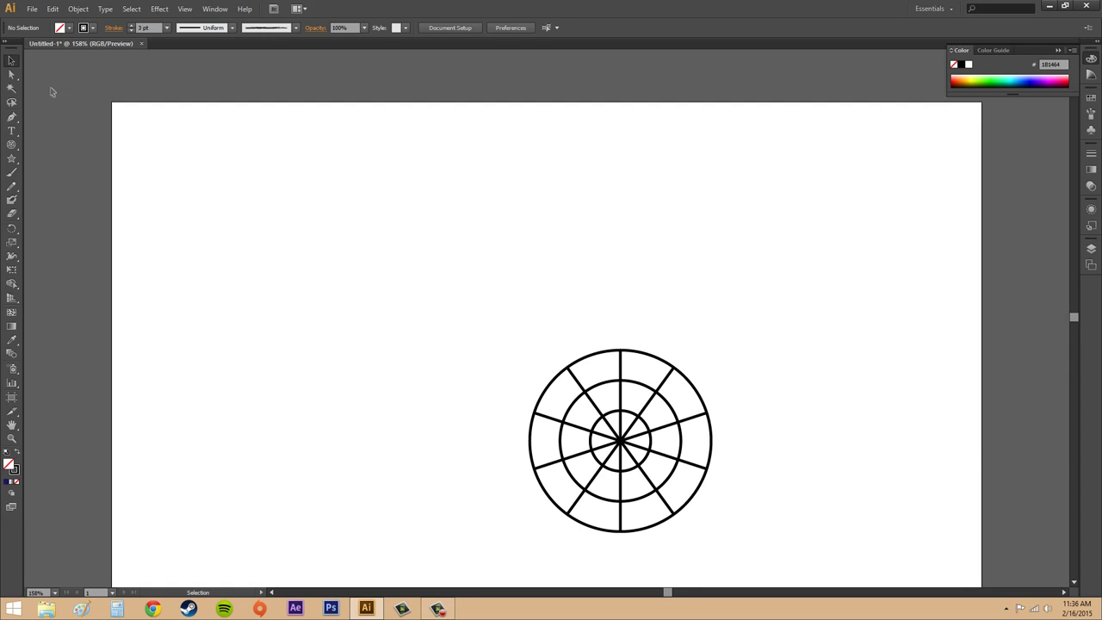
- Delete the 200 px polar grid from the artboard
{"action": "left_click_drag", "start_coordinate": [469, 296], "coordinate": [828, 552]}
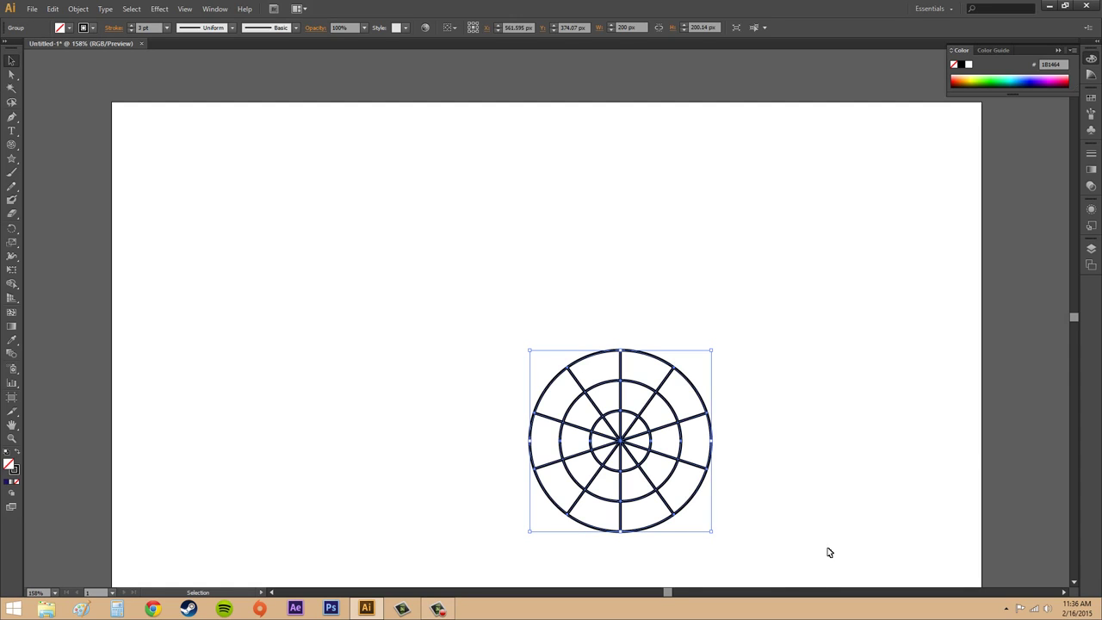
{"action": "key", "text": "Delete"}
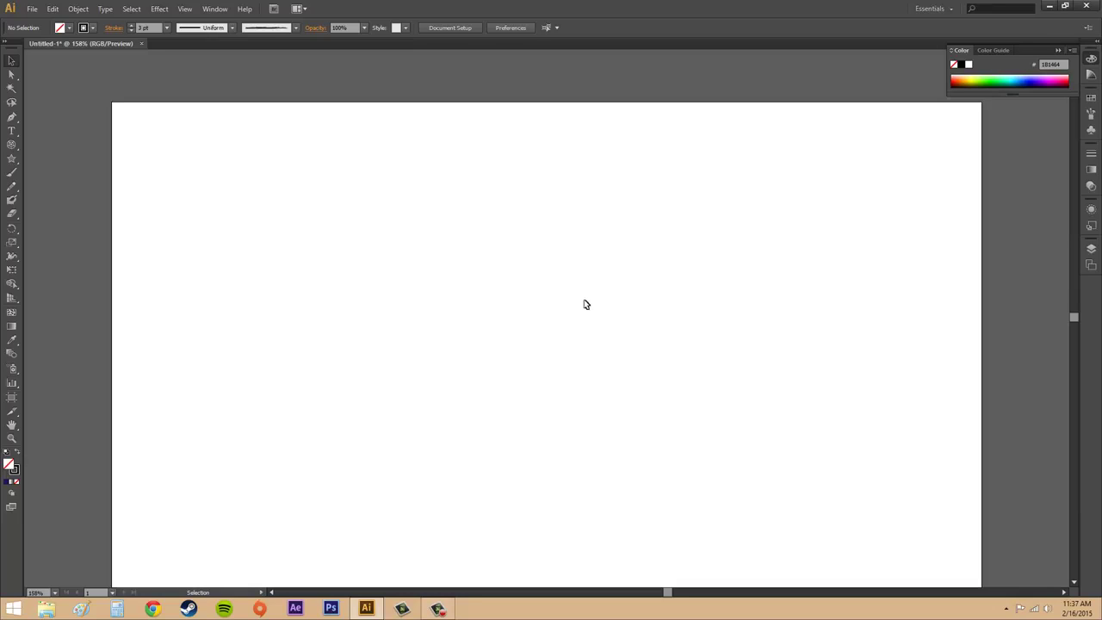
{"action": "scroll", "coordinate": [617, 375], "scroll_direction": "down", "scroll_amount": 2}
{"action": "scroll", "coordinate": [568, 379], "scroll_direction": "down", "scroll_amount": 1}
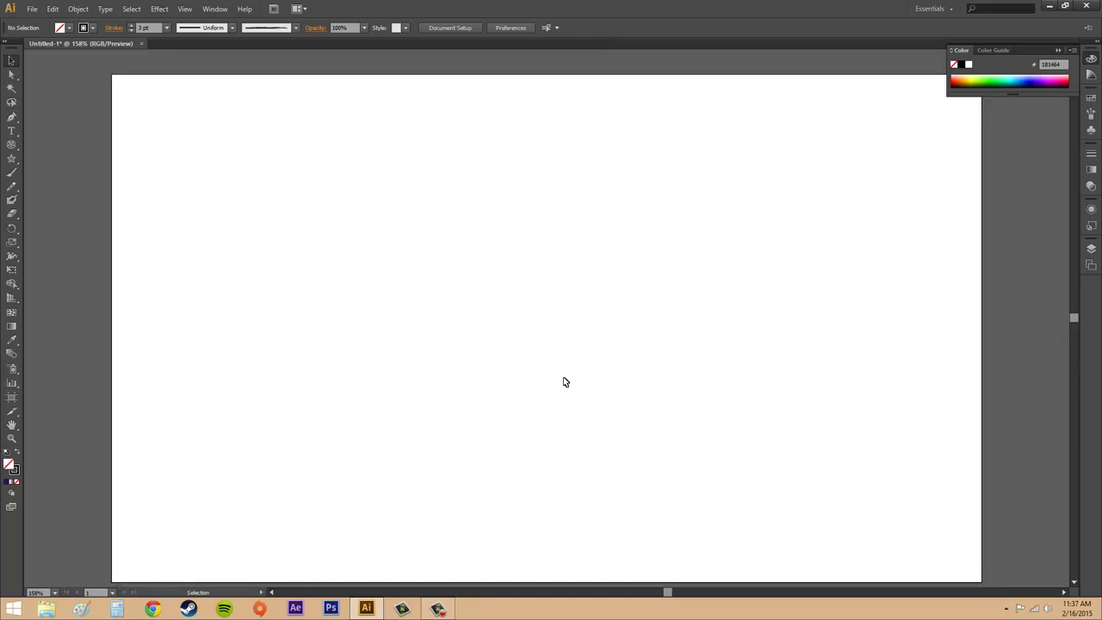